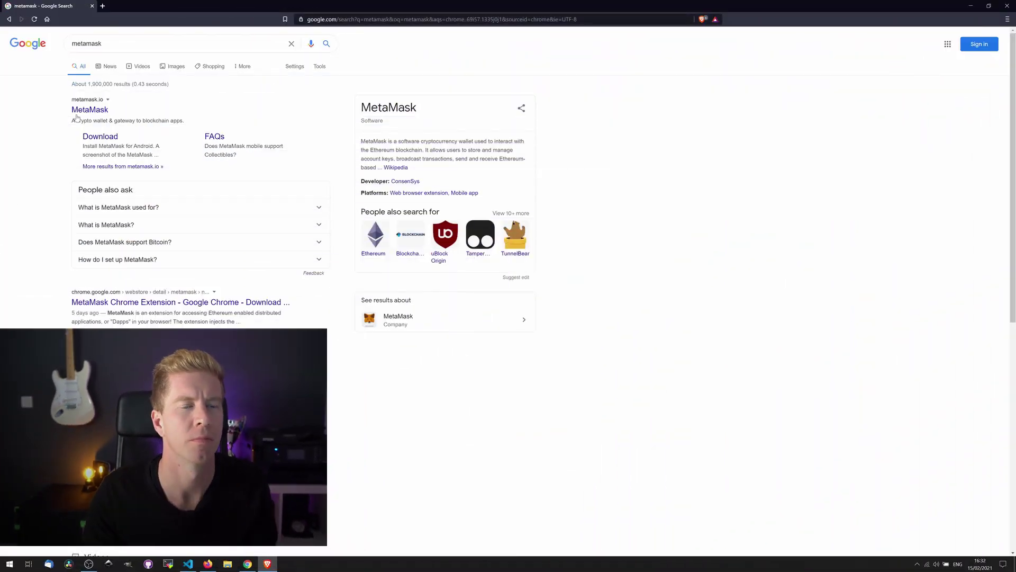
- Install the MetaMask extension in Brave from metamask.io through the Chrome Web Store
left_click(85, 110)
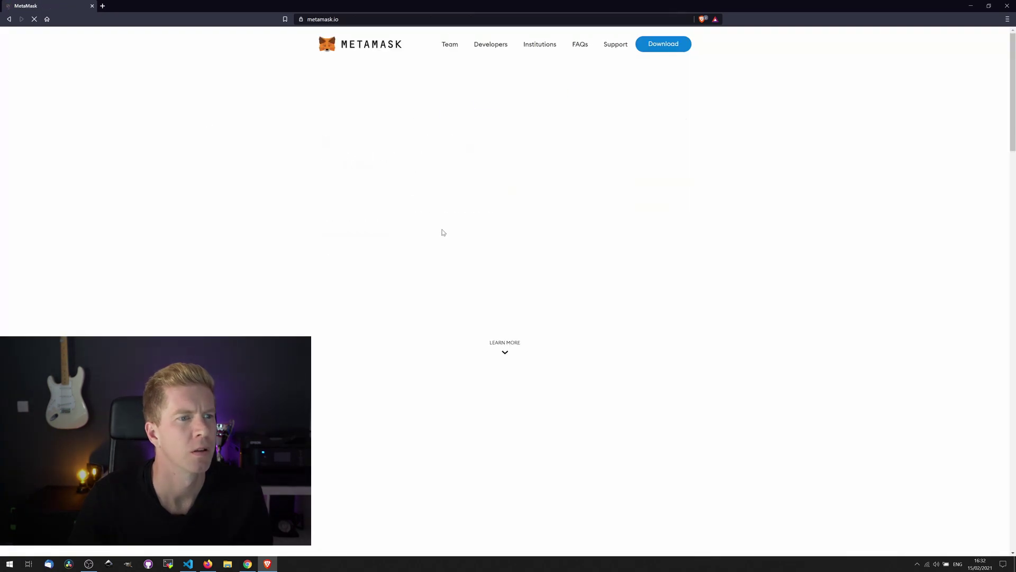
left_click(653, 43)
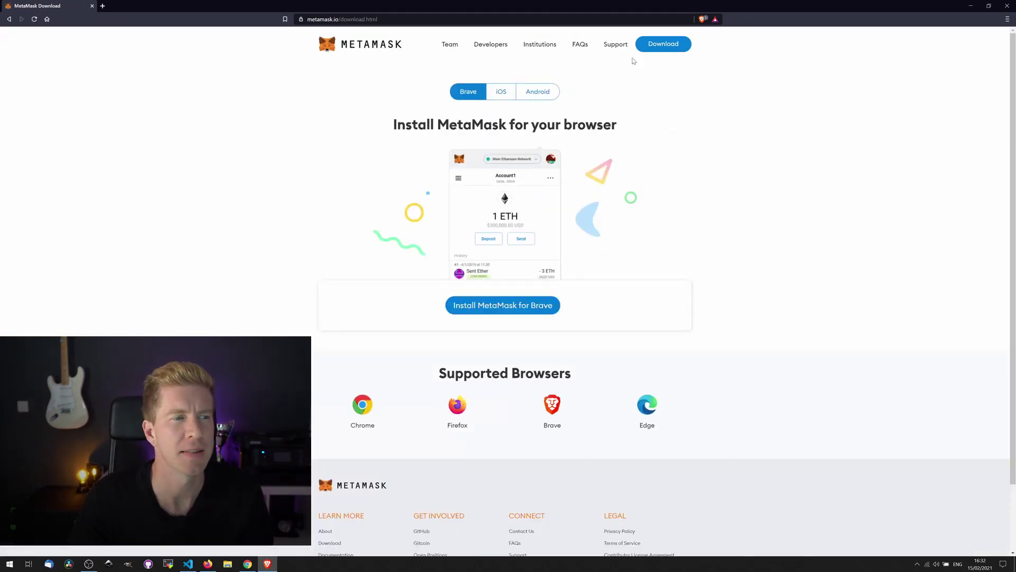
left_click(525, 306)
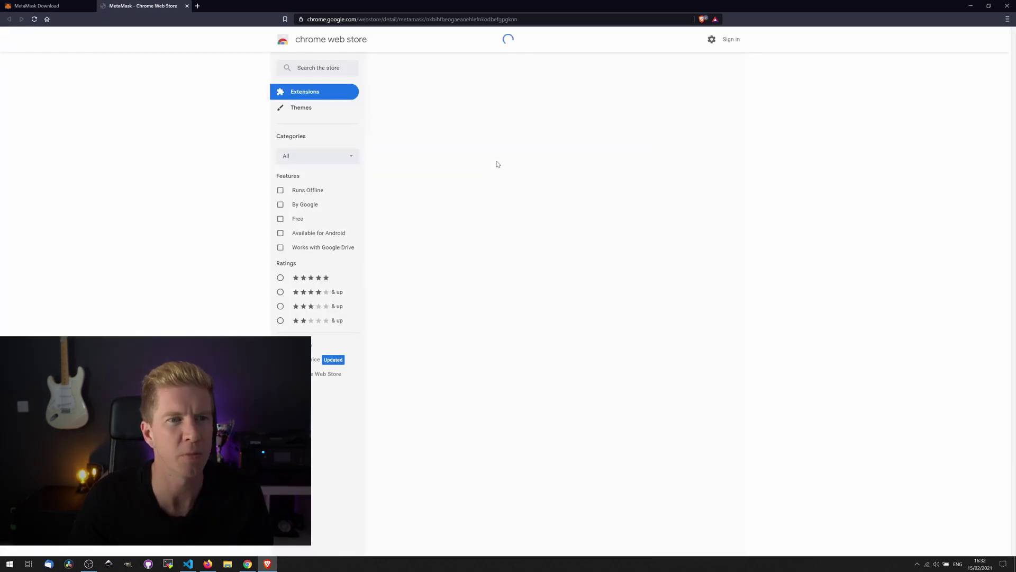
left_click(663, 97)
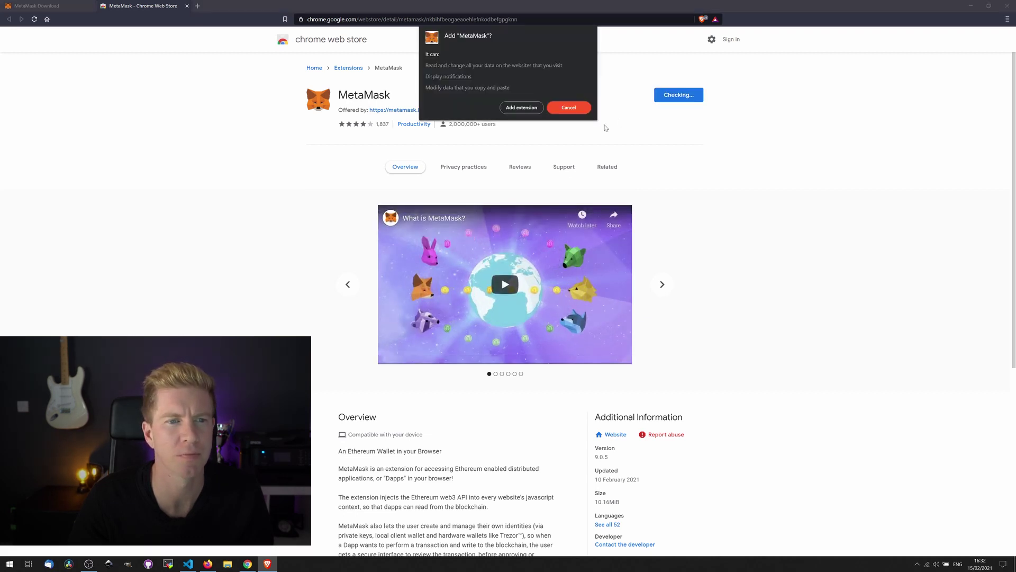
left_click(521, 111)
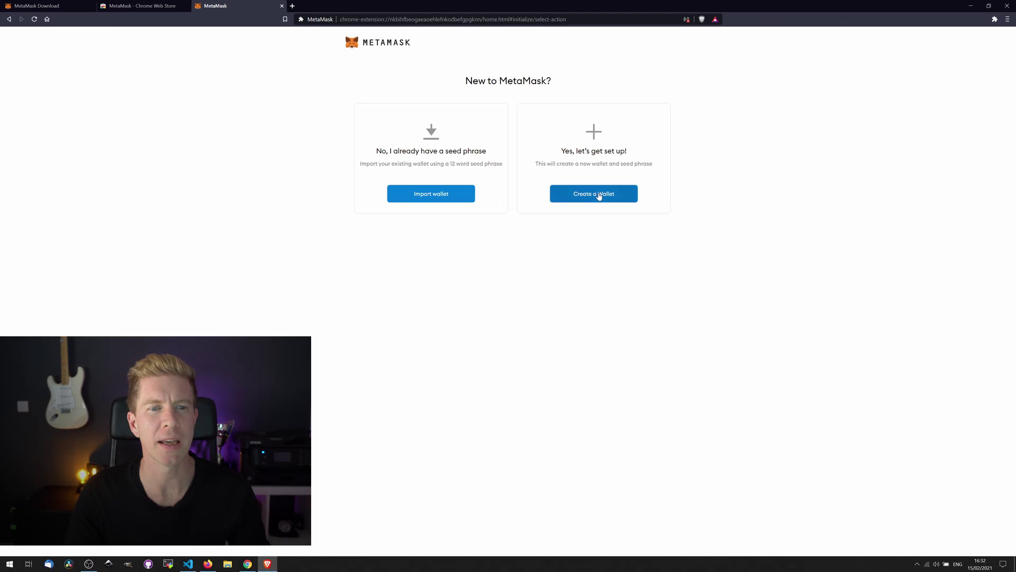
- Begin a new MetaMask wallet, accept the usage-data request, and enter and confirm a password
left_click(600, 196)
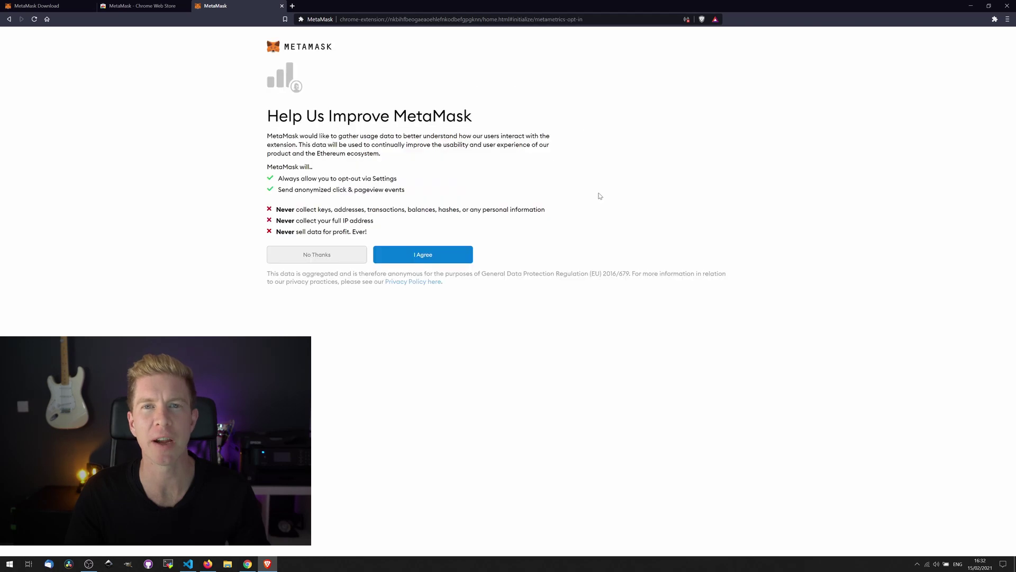
left_click(457, 256)
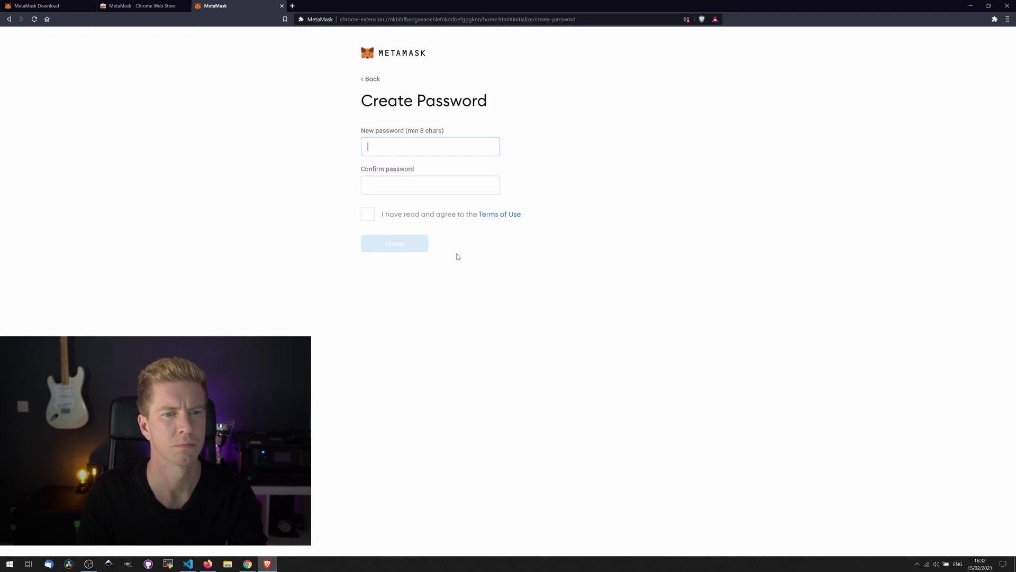
key("ctrl+v")
key("Tab")
key("ctrl+v")
- Agree to the Terms of Use, create the wallet, and finish the setup
left_click(368, 215)
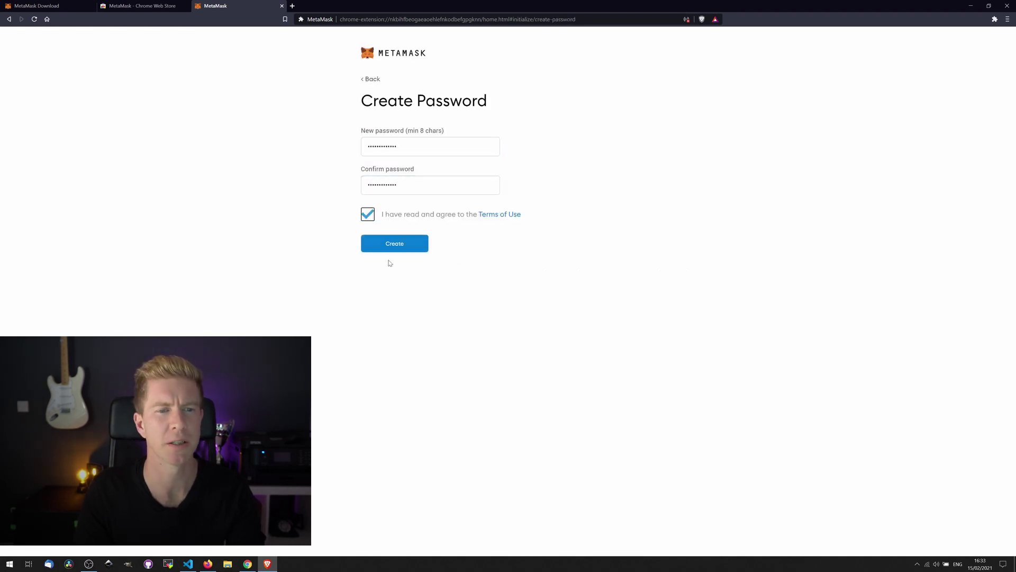
left_click(398, 247)
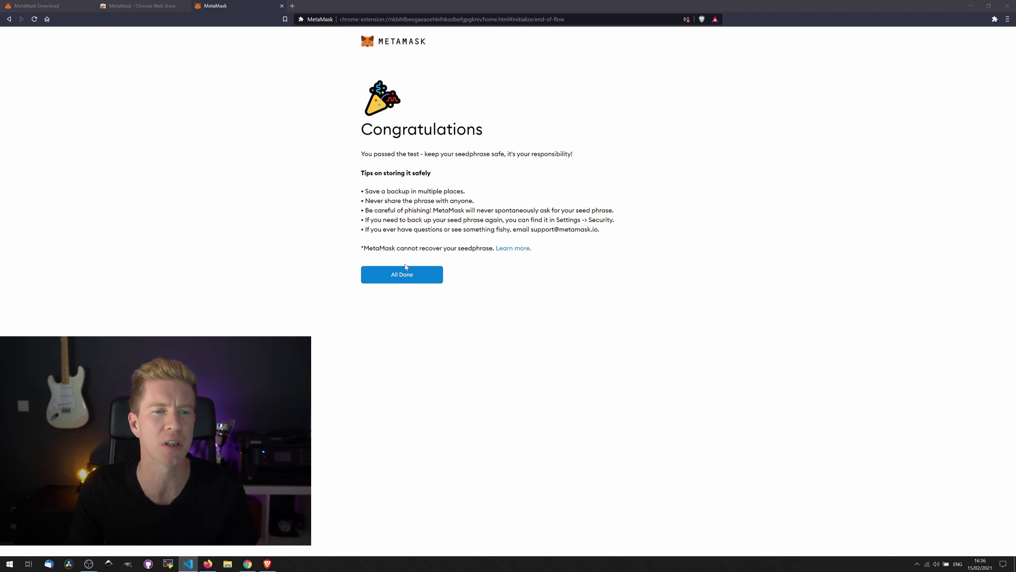
left_click(403, 271)
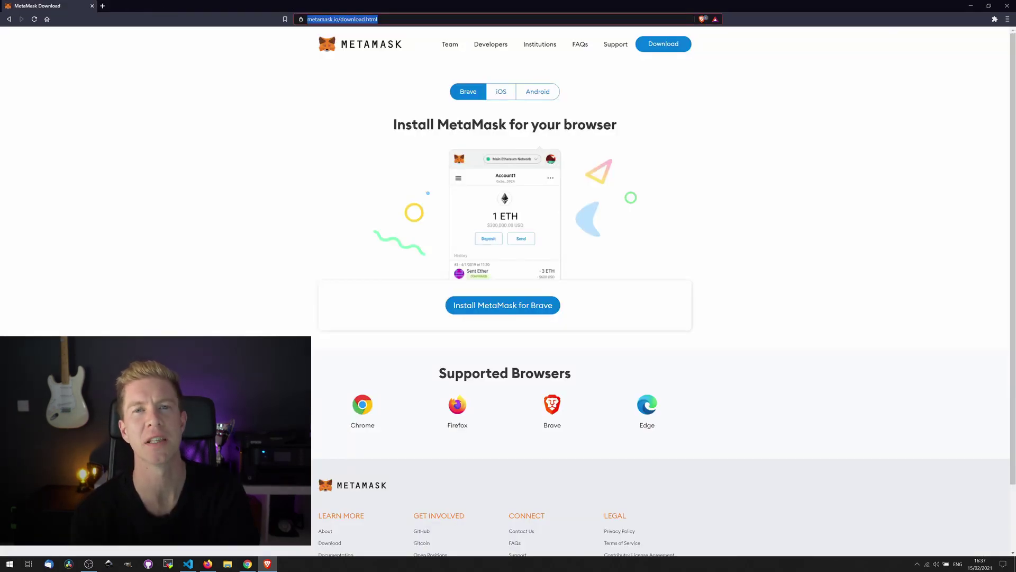
- Search for 'binance smart chain metamask' and open the Binance Academy connection guide
type("binance smart chain")
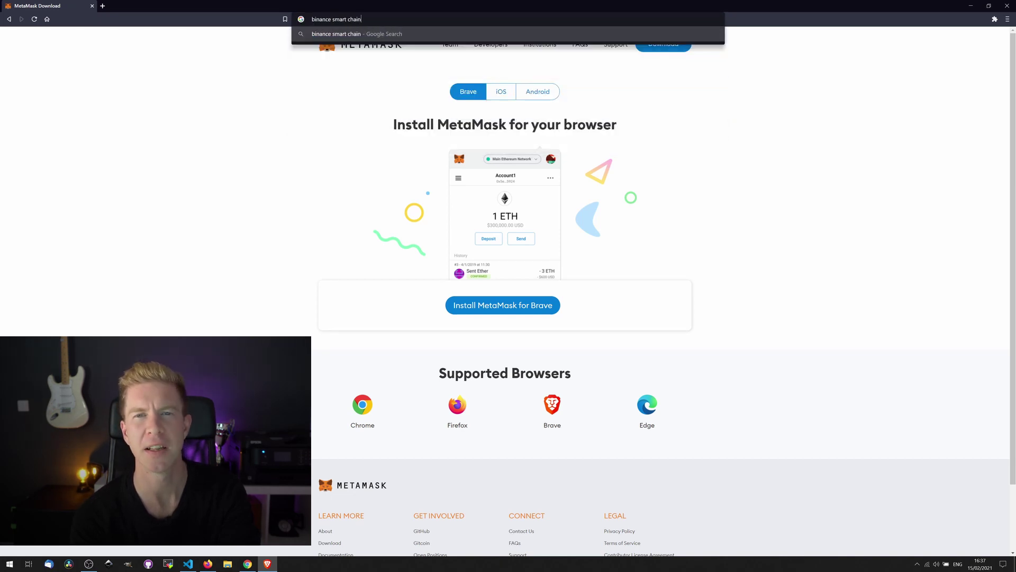
type("cryptocurrency")
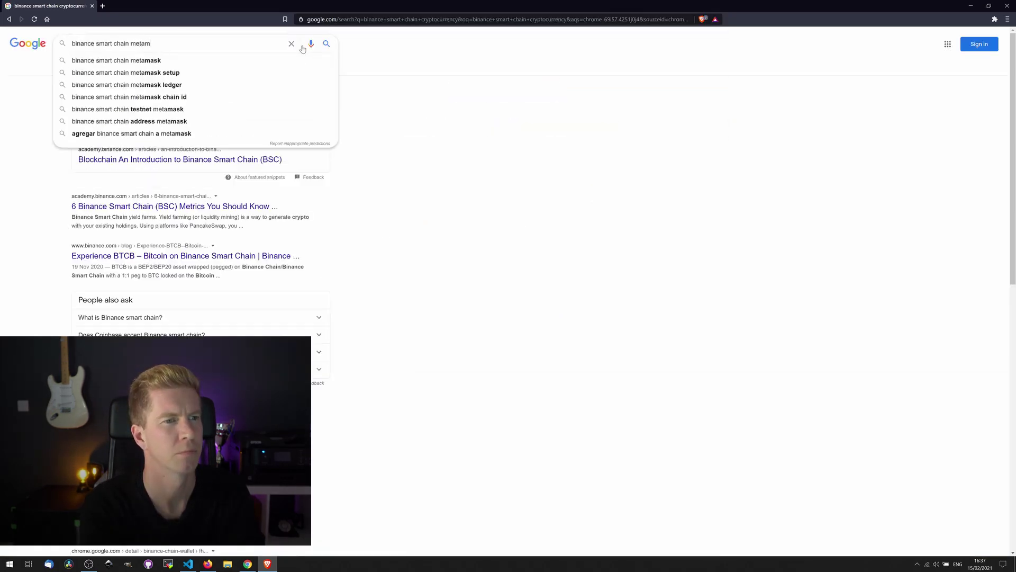
type("sask")
key("BackSpace")
key("BackSpace")
key("BackSpace")
type("ask")
key("Return")
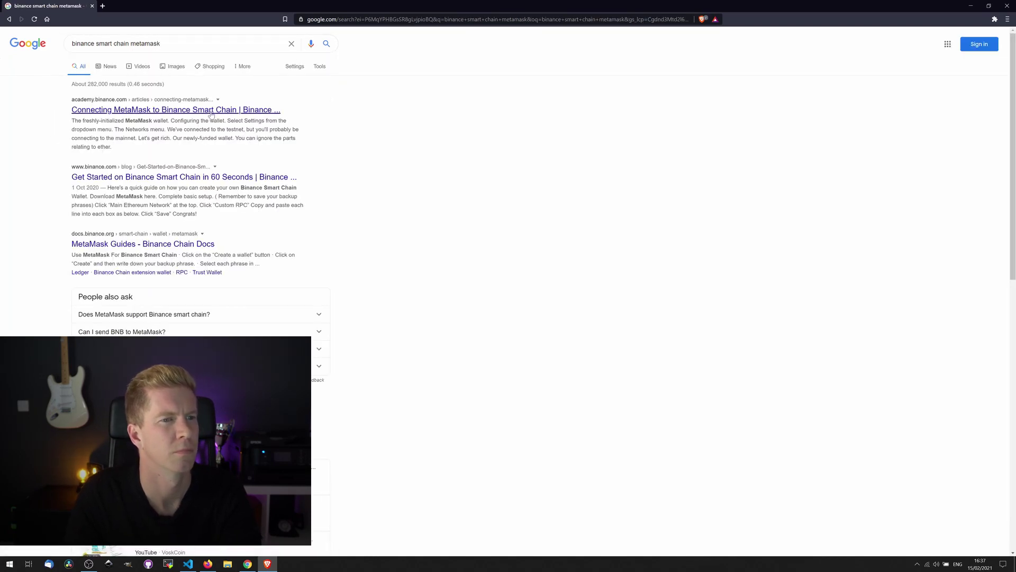
left_click(212, 110)
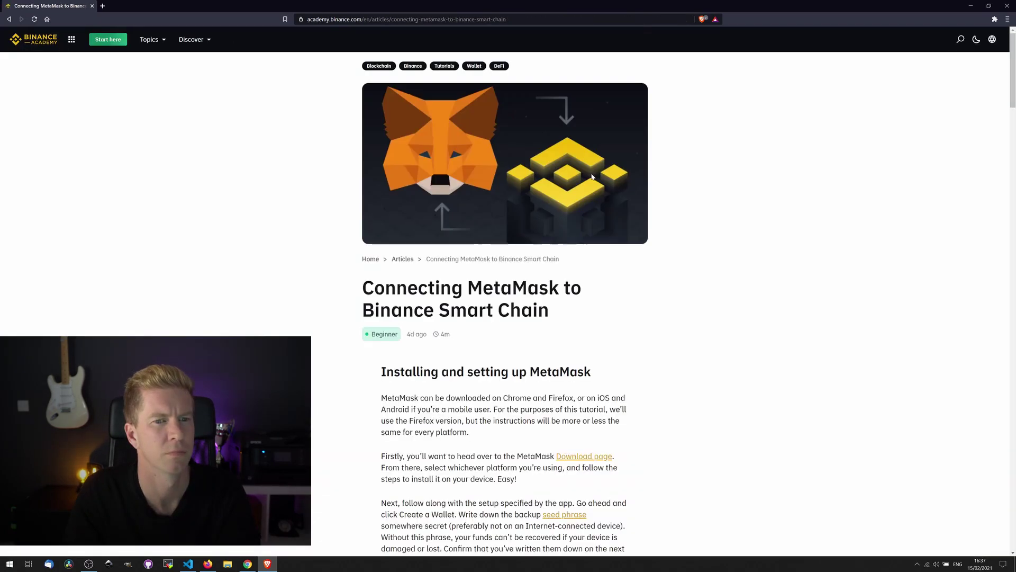
- Copy the guide's mainnet RPC URL and pin MetaMask to the browser toolbar
scroll(676, 227, "down", 5)
scroll(679, 221, "down", 10)
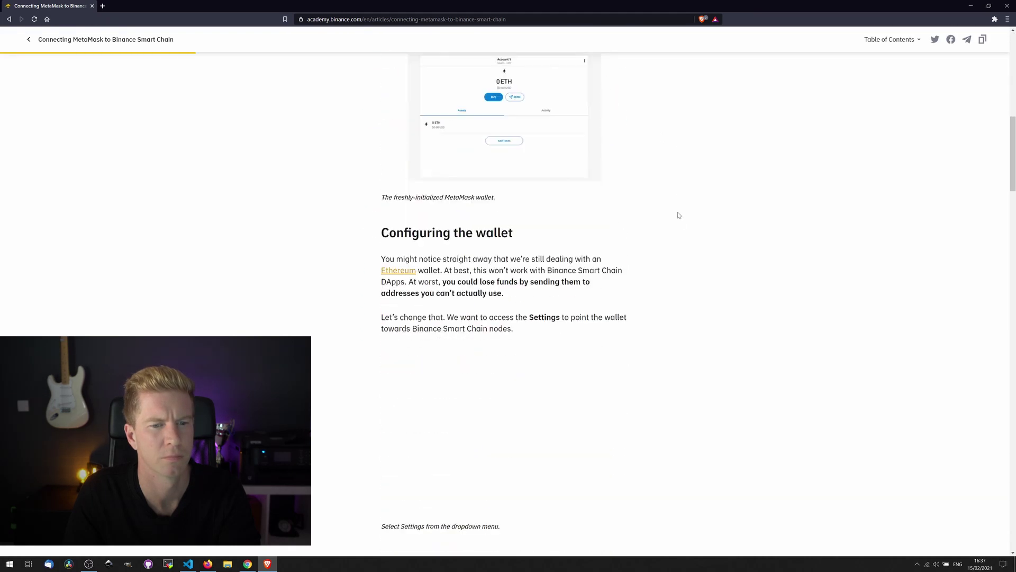
scroll(679, 213, "down", 7)
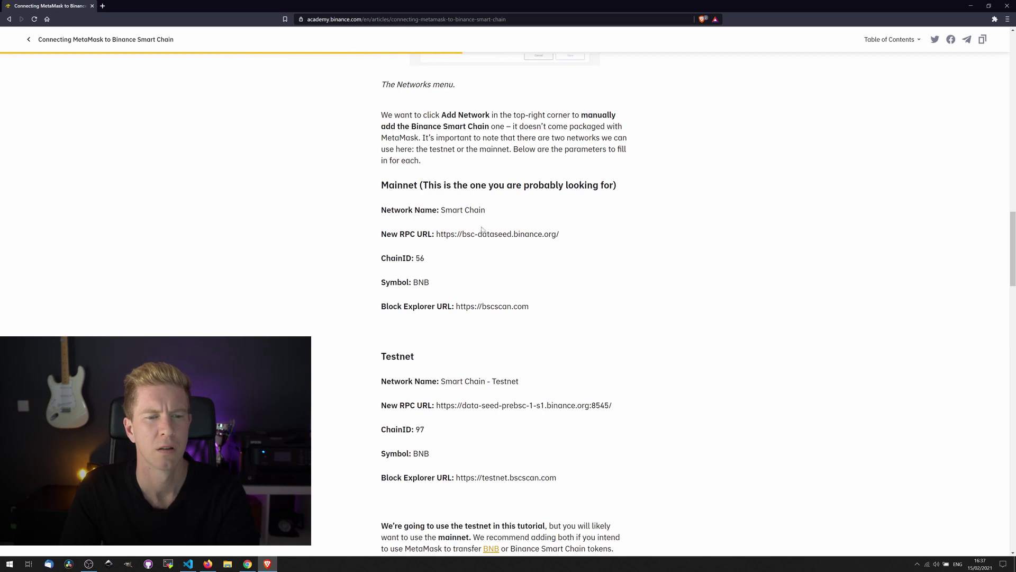
left_click_drag(404, 234, 489, 234)
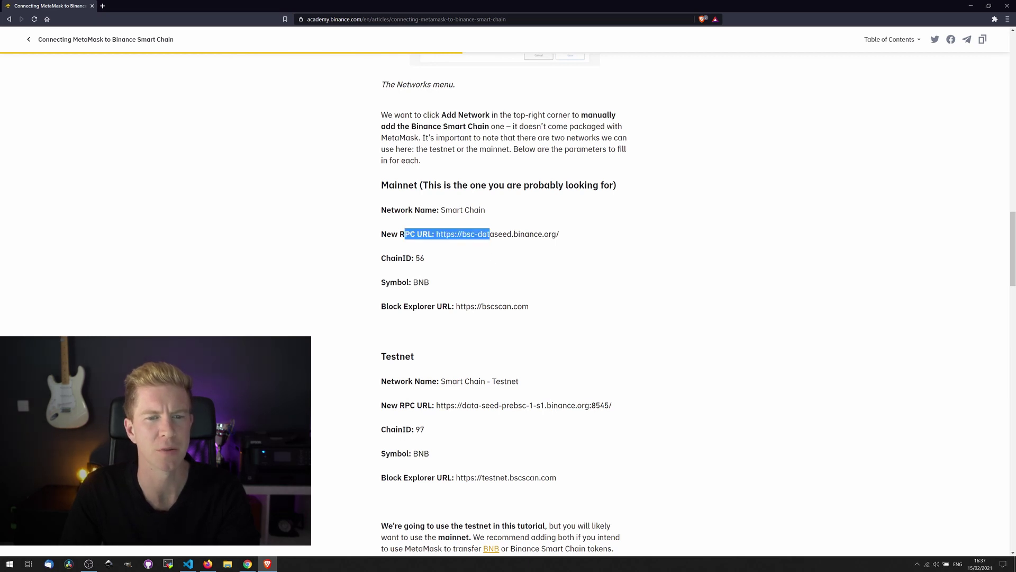
left_click_drag(560, 234, 440, 234)
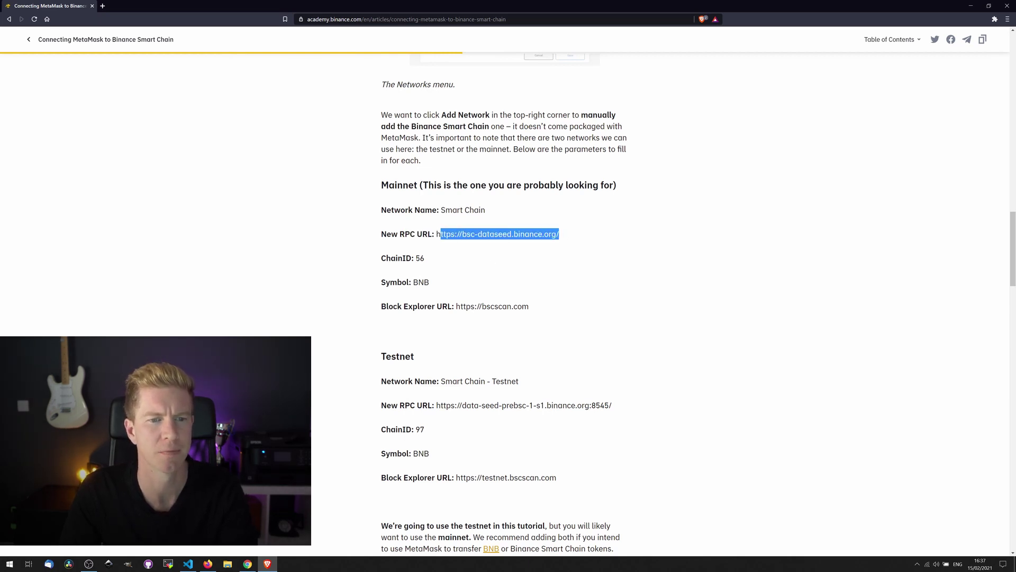
left_click(995, 19)
left_click(890, 77)
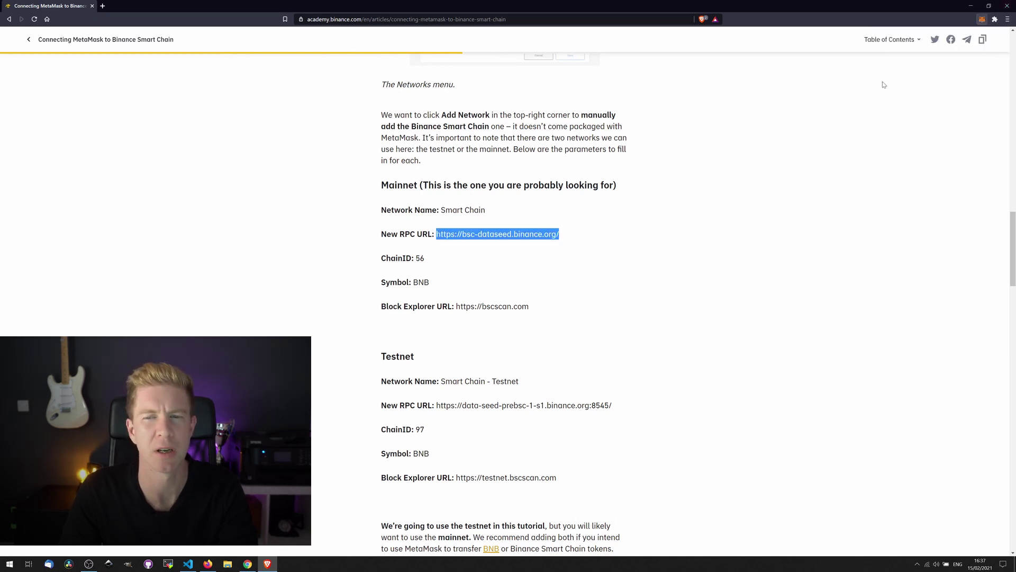
- Start a custom MetaMask network named Binance Smart Chain with the pasted mainnet RPC URL
left_click(981, 19)
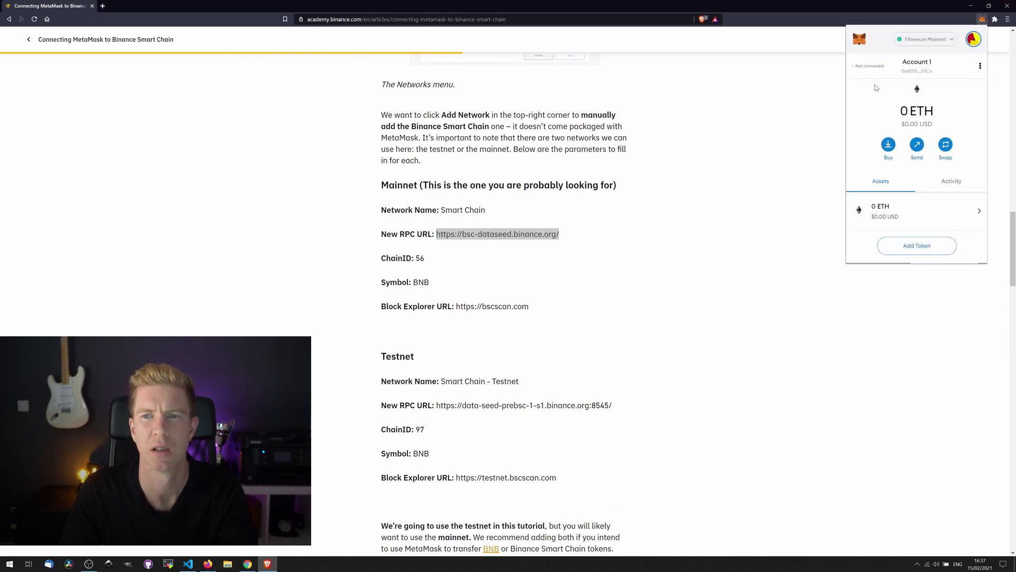
left_click(933, 40)
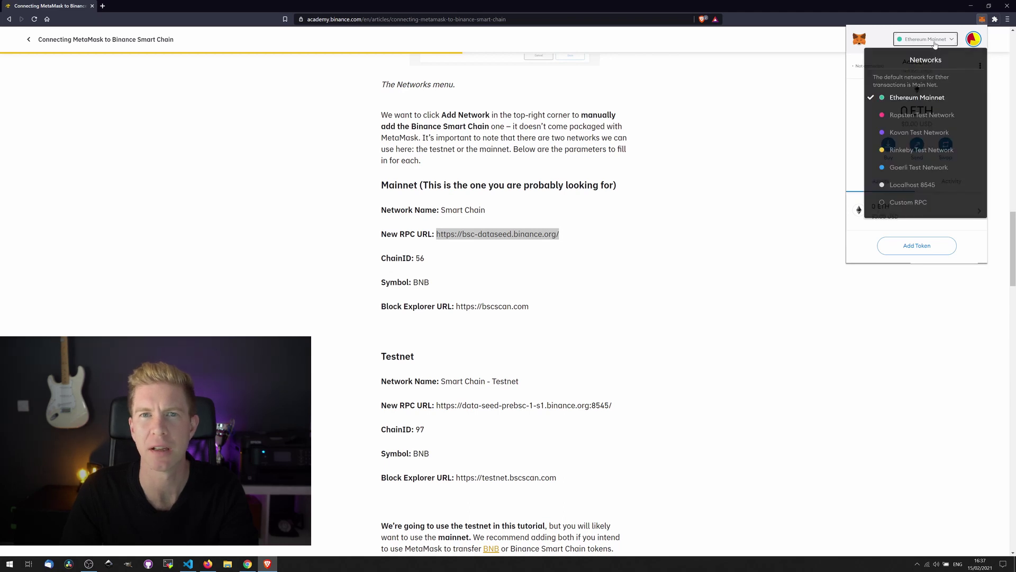
left_click(917, 207)
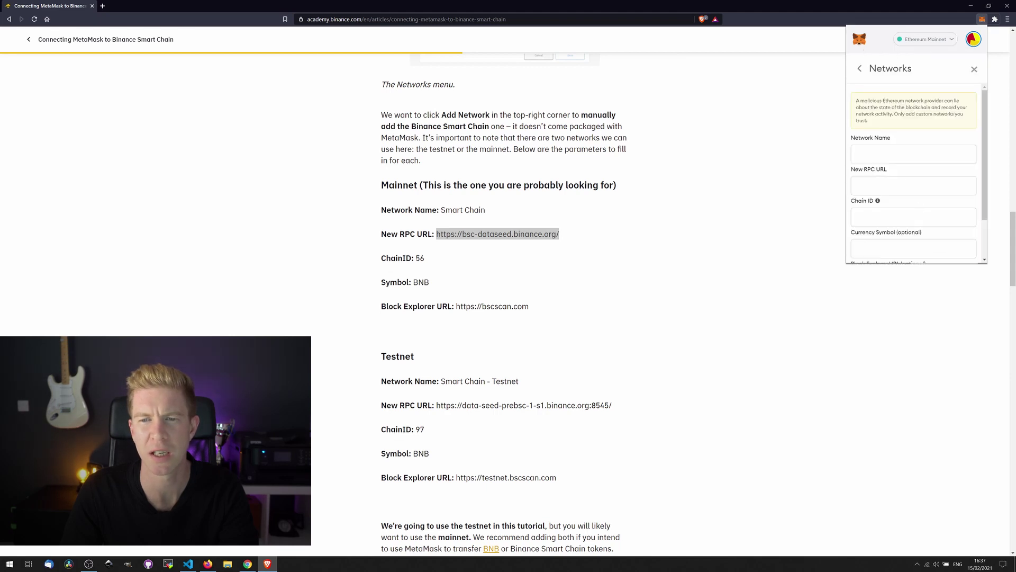
left_click(913, 154)
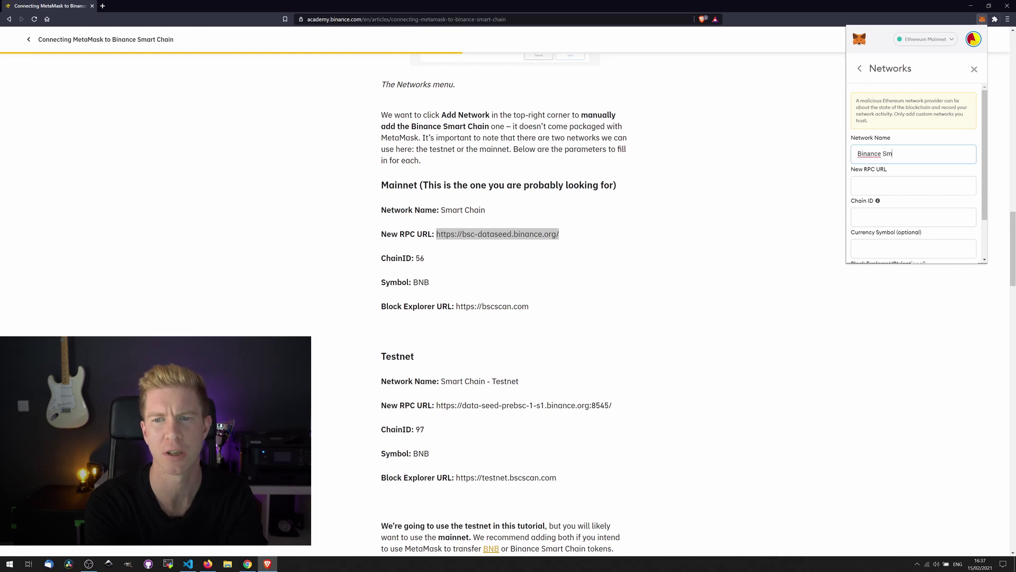
type("Binance Smart Chain")
left_click(914, 185)
type("https://bsc-dataseed.binance.org/")
left_click(914, 217)
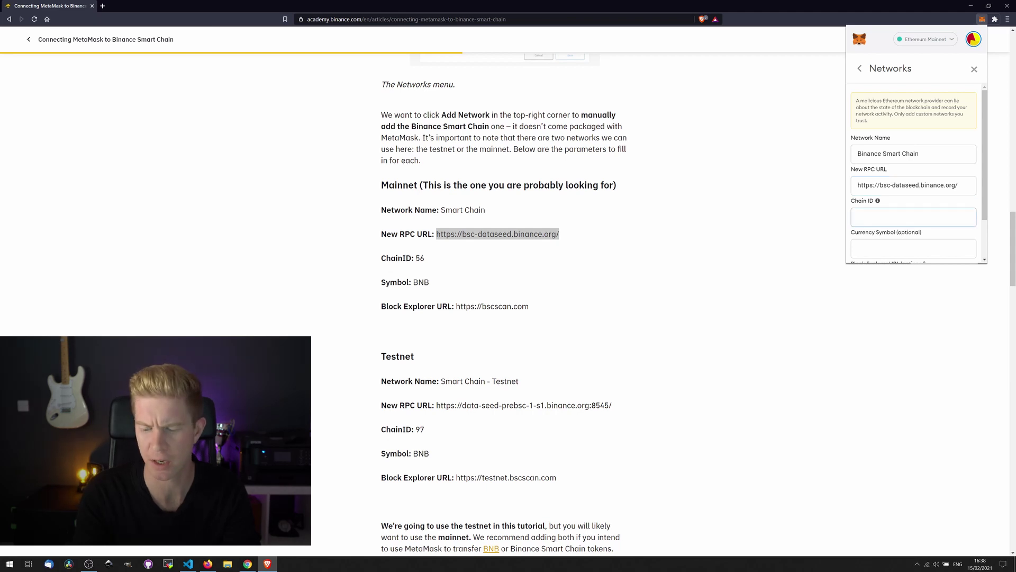
scroll(878, 202, "down", 1)
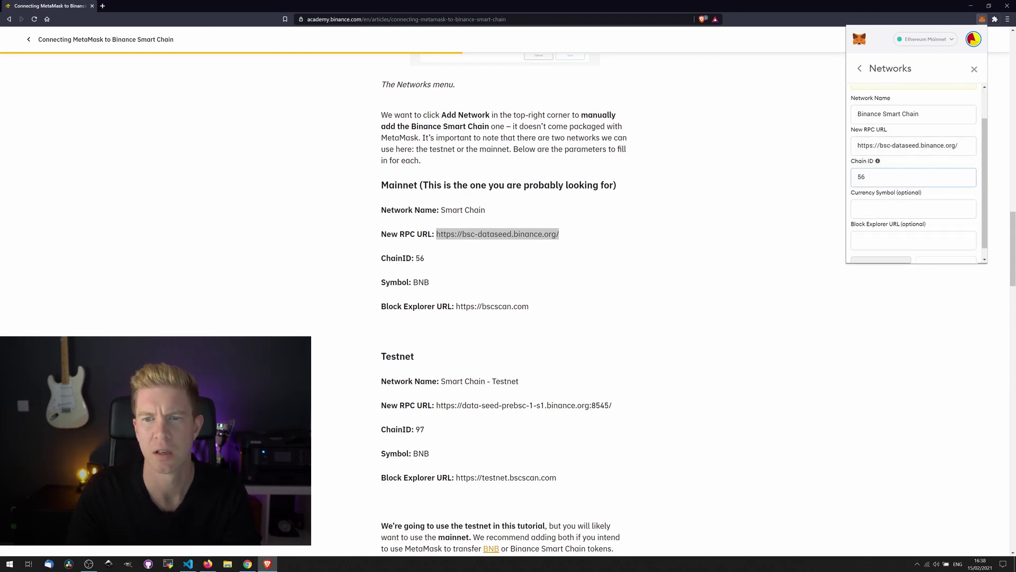
left_click(913, 209)
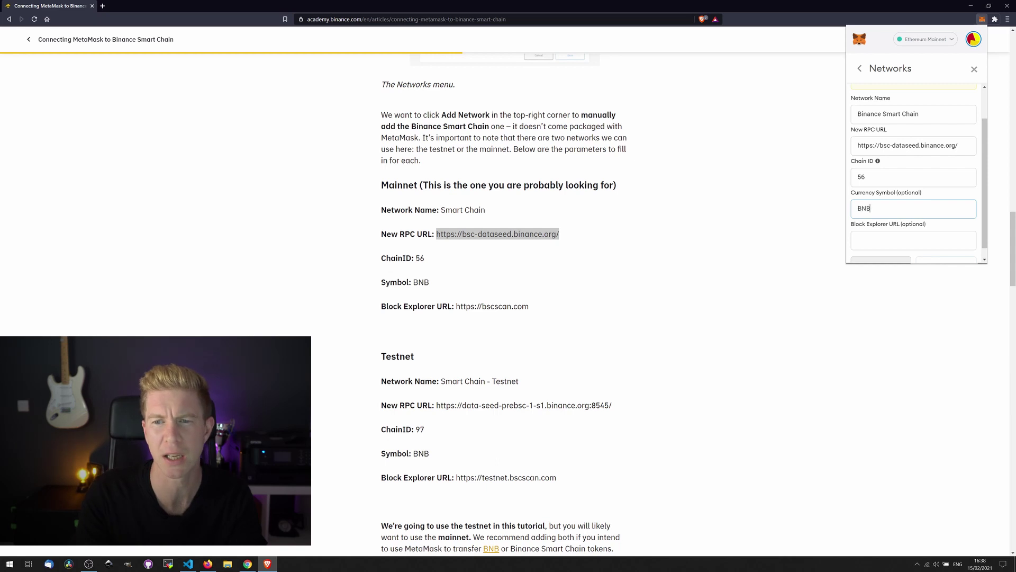
scroll(885, 190, "down", 1)
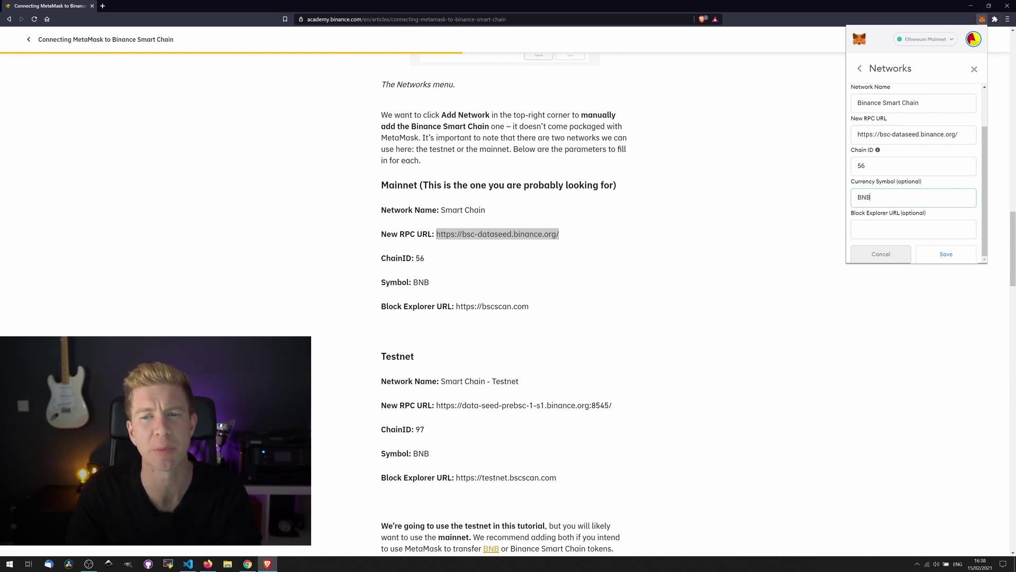
left_click(877, 232)
type("htt")
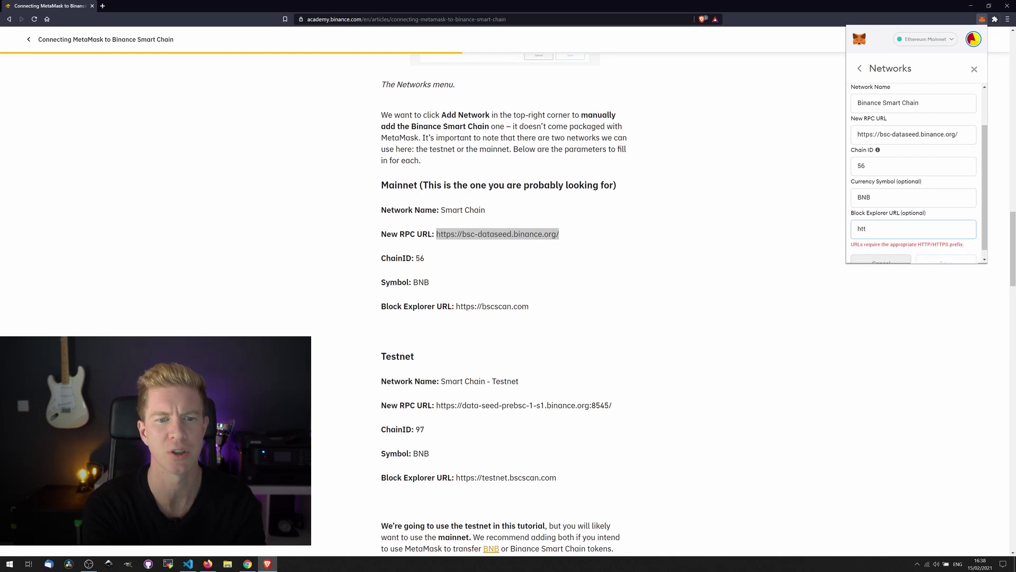
type("ps://bscscan.com")
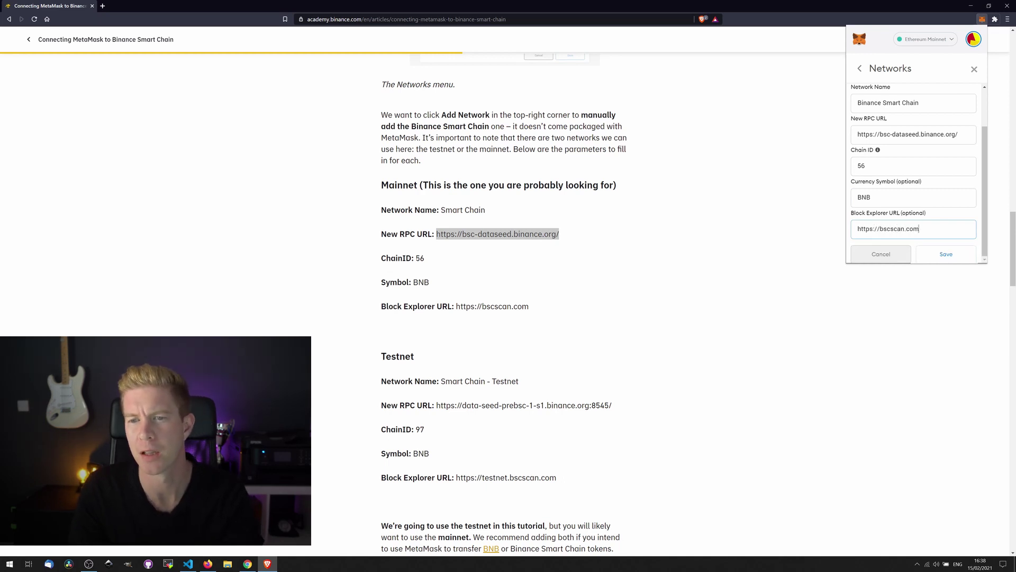
left_click(943, 254)
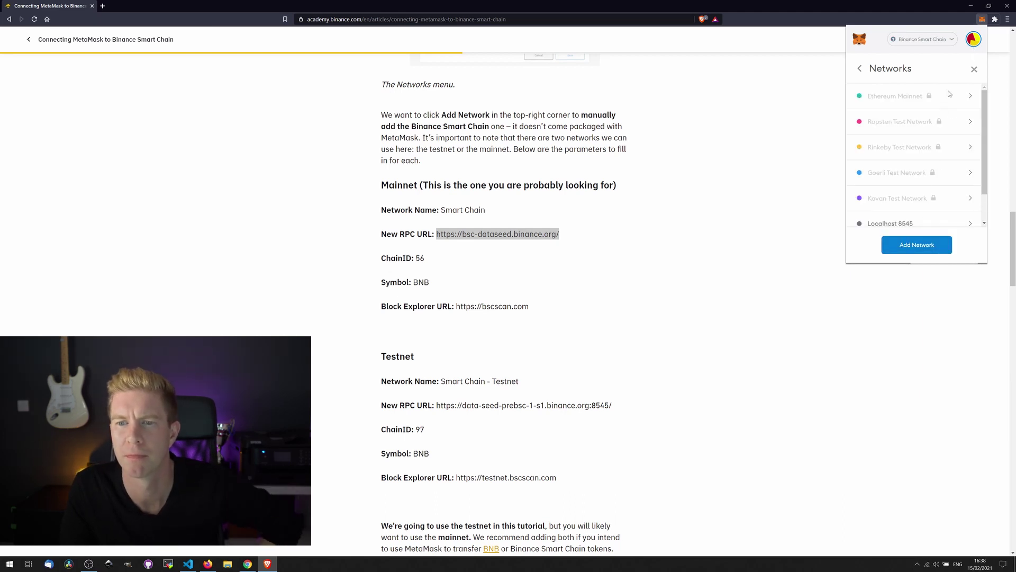
- Check the new network's details, return to the account view, and copy the wallet address
scroll(943, 146, "down", 1)
scroll(944, 146, "down", 1)
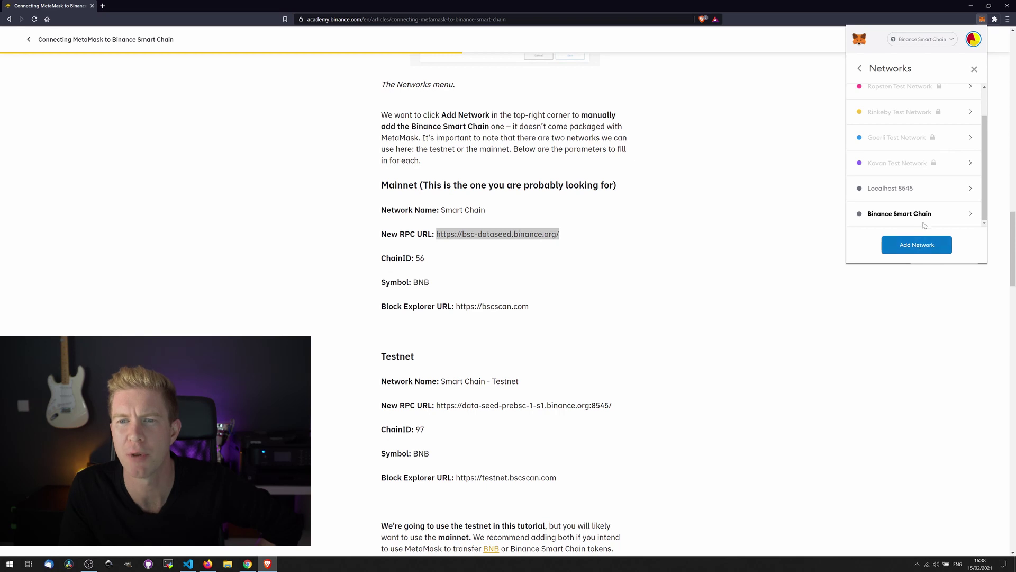
left_click(924, 221)
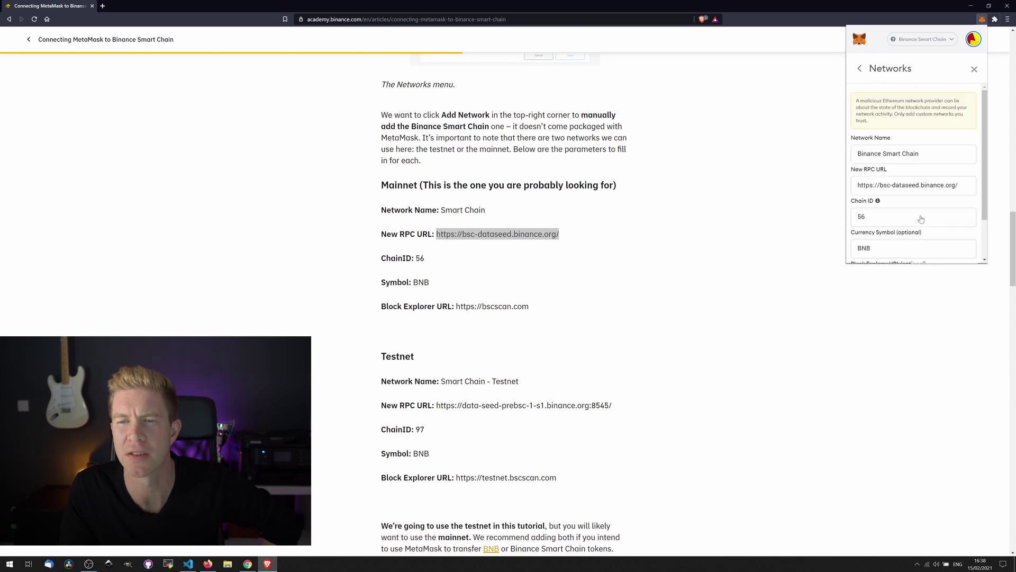
left_click(859, 69)
left_click(859, 70)
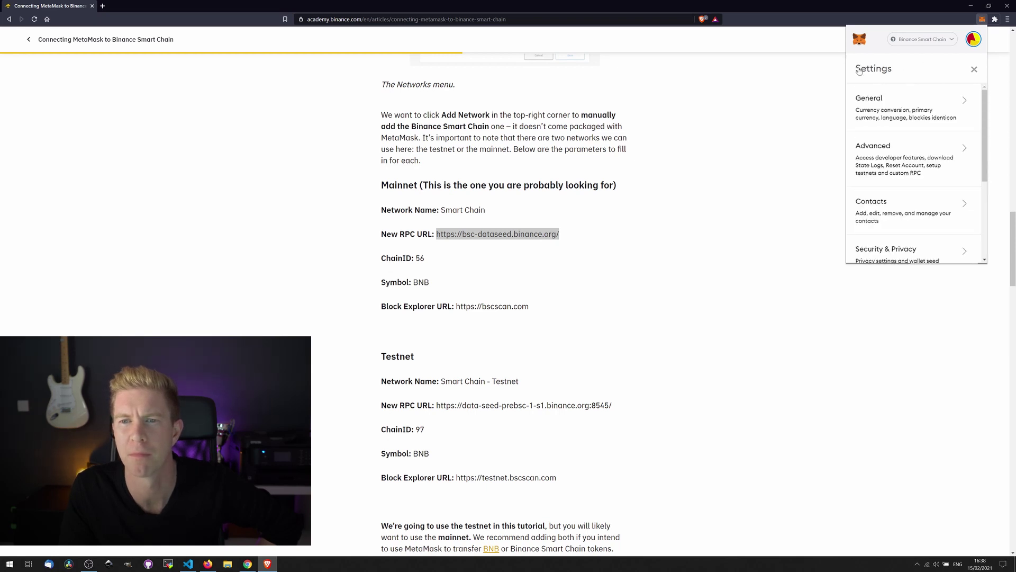
left_click(975, 71)
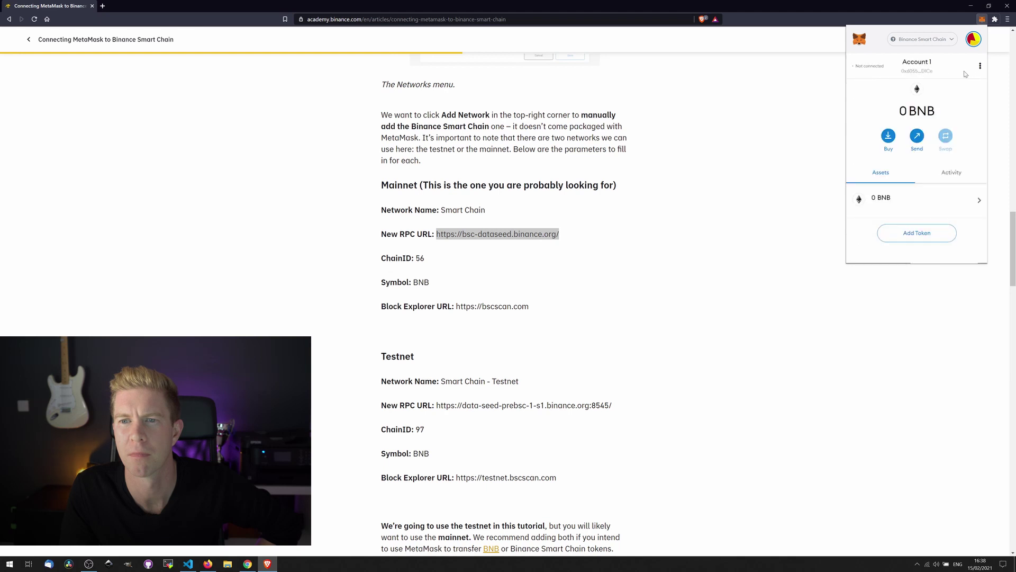
left_click(922, 68)
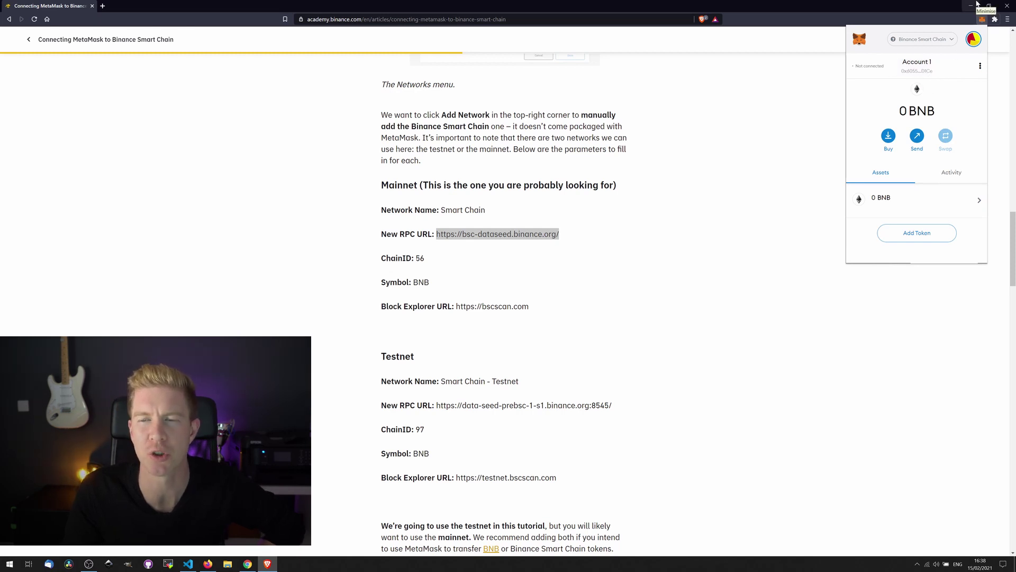
left_click(977, 4)
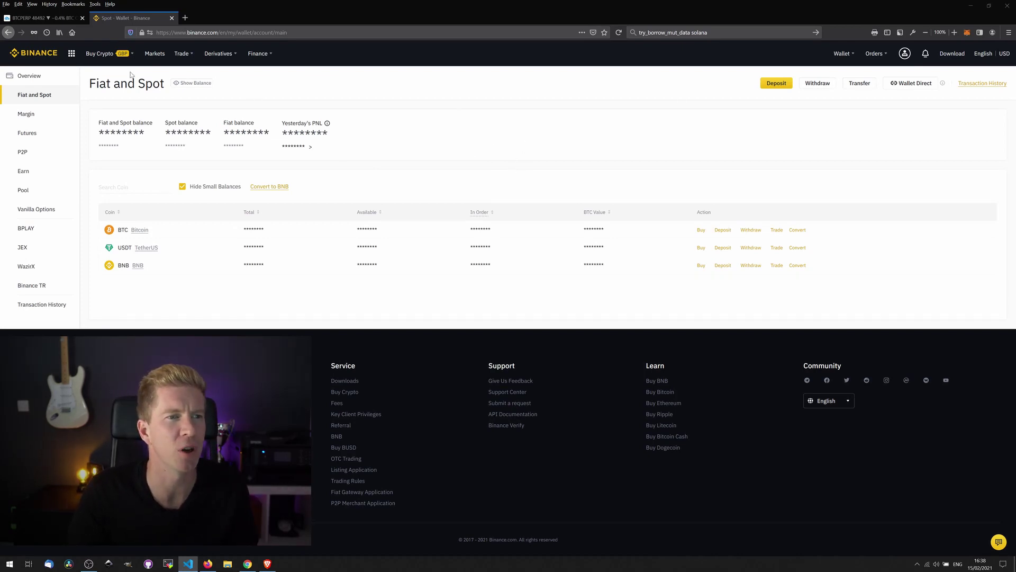
- Start a Binance BNB withdrawal and paste the MetaMask wallet address as the recipient
mouse_move(126, 58)
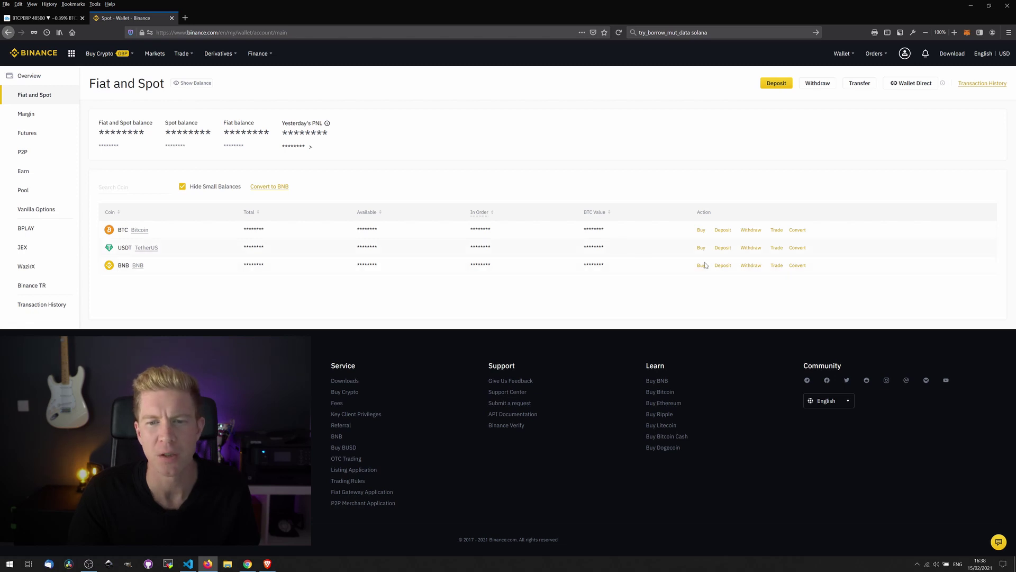
left_click(750, 266)
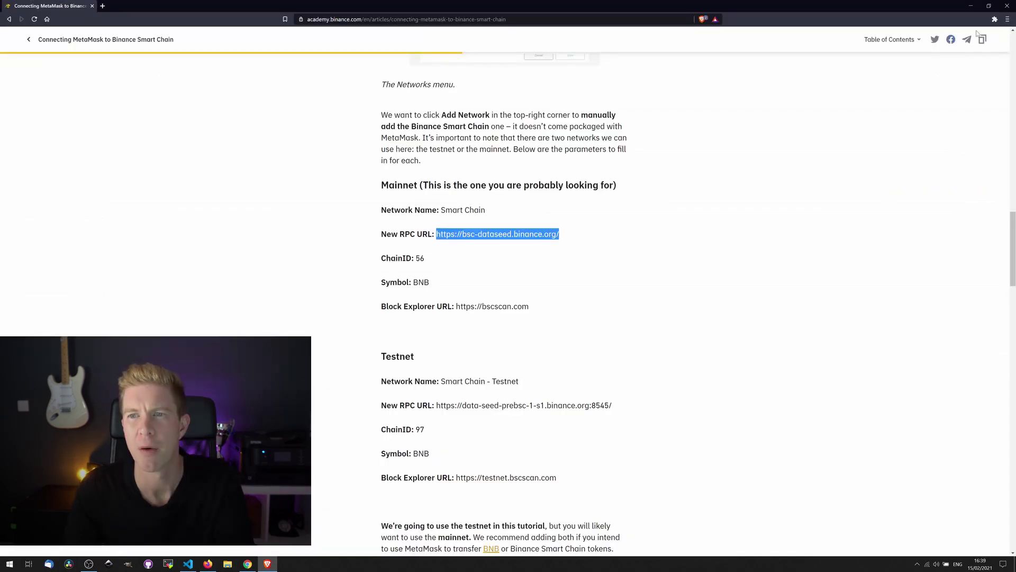
left_click(995, 19)
left_click(927, 75)
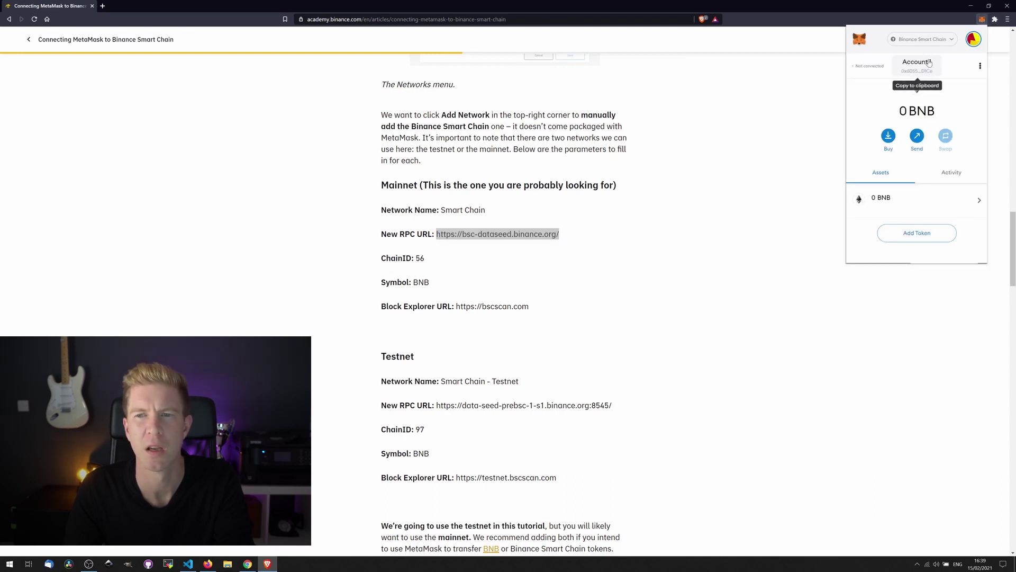
left_click(929, 63)
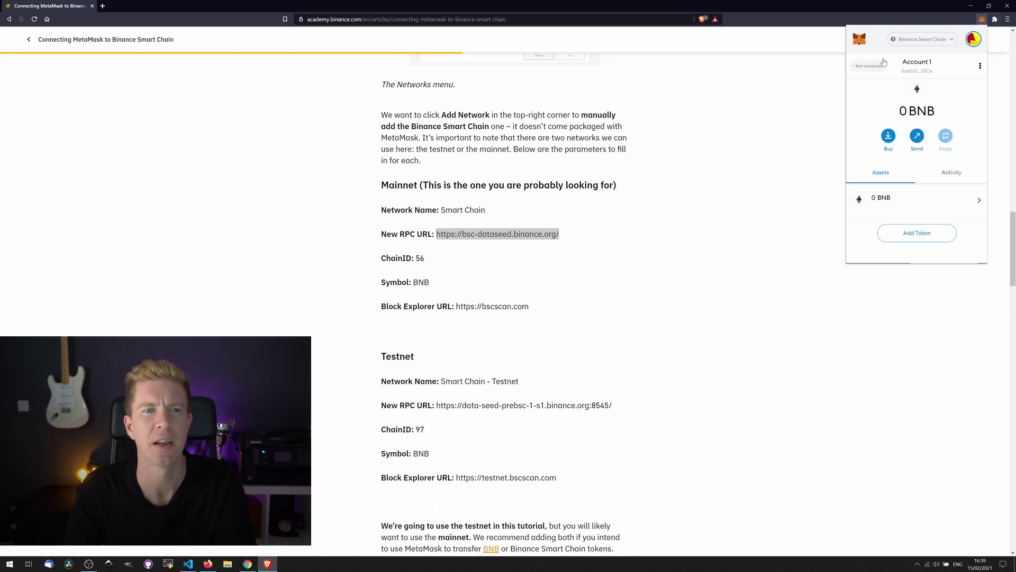
type("0x6055Da5e5B4Da6b0E85783b176C744cb172fD1Ce")
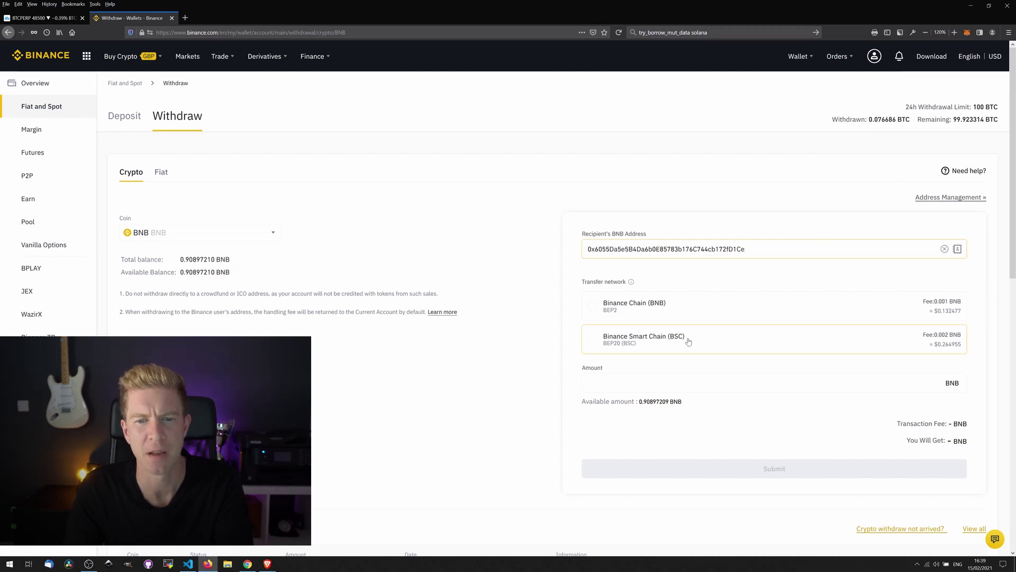
- Choose the Binance Smart Chain (BSC) transfer network and enter a 0.2 BNB amount
left_click(639, 347)
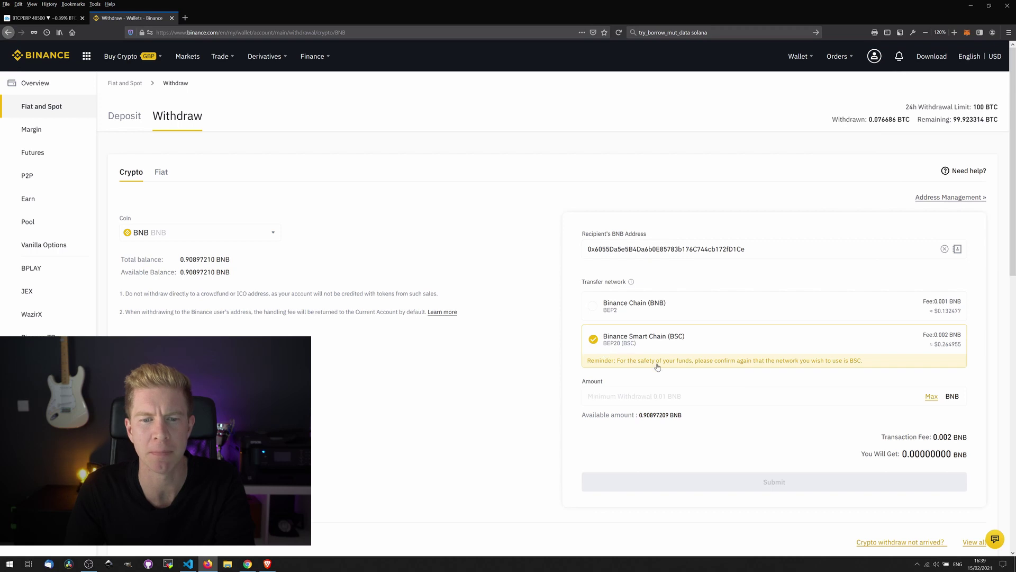
left_click(683, 393)
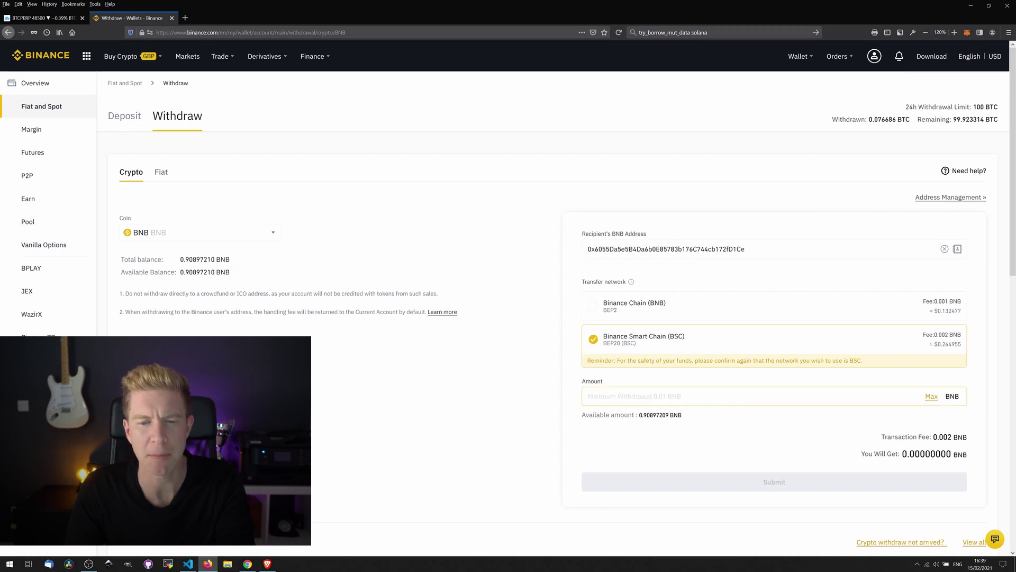
type("0.2")
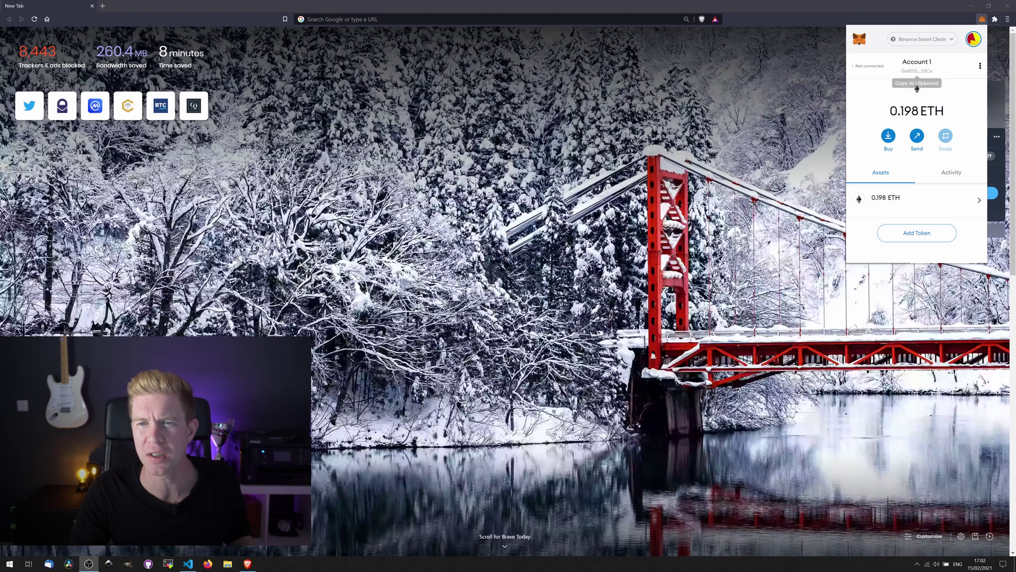
- Check MetaMask's 0.198 BNB balance, then open PancakeSwap's project page on DeFiStation
triple_click(917, 110)
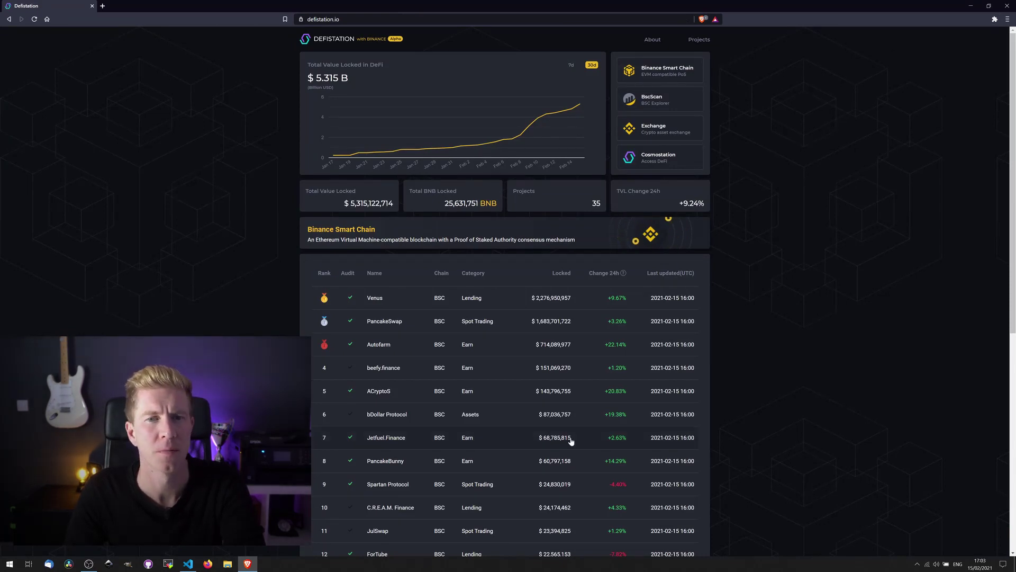
right_click(399, 321)
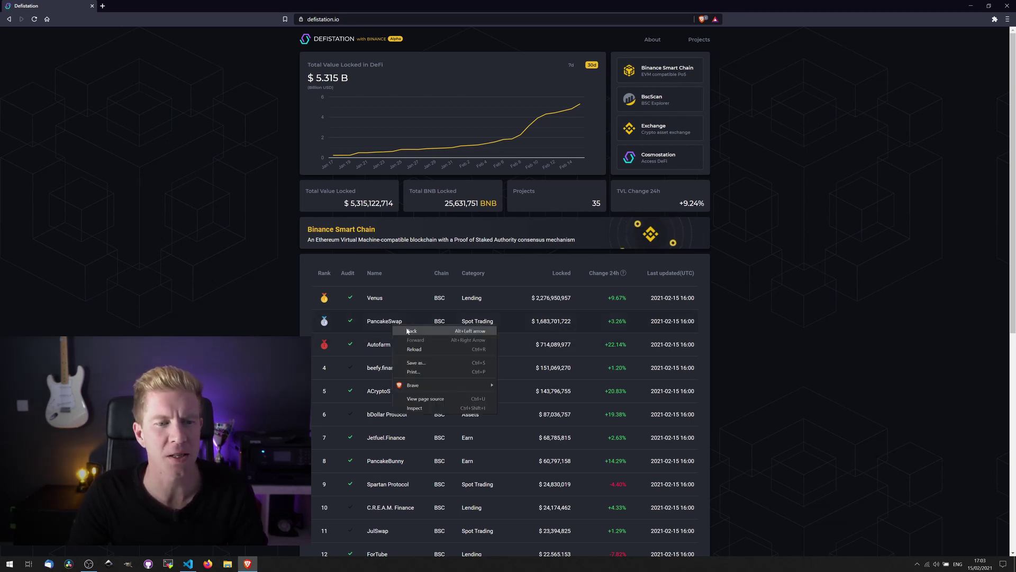
left_click(382, 321)
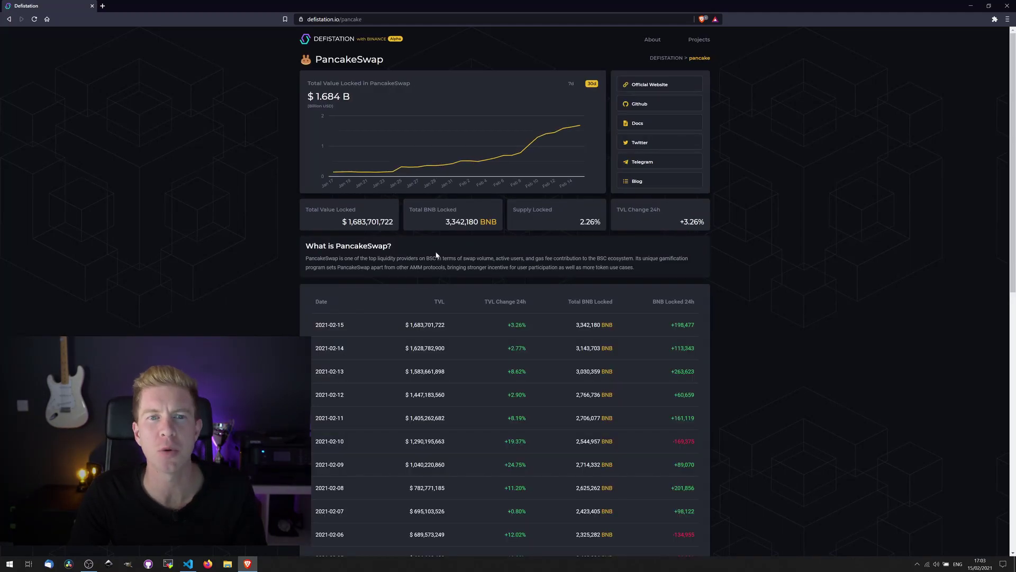
- Open PancakeSwap's official site and go to its Exchange page
left_click(662, 91)
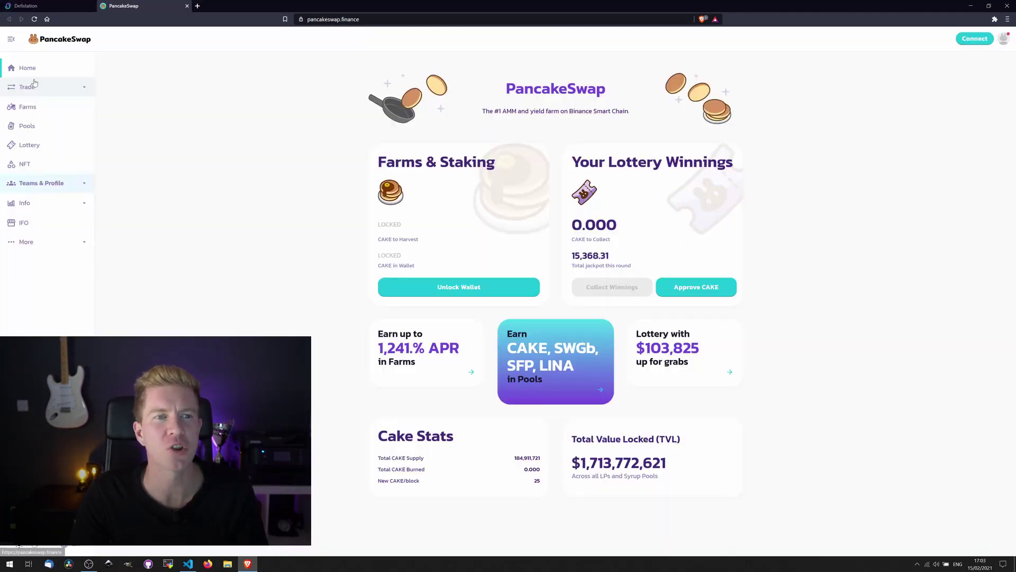
left_click(33, 86)
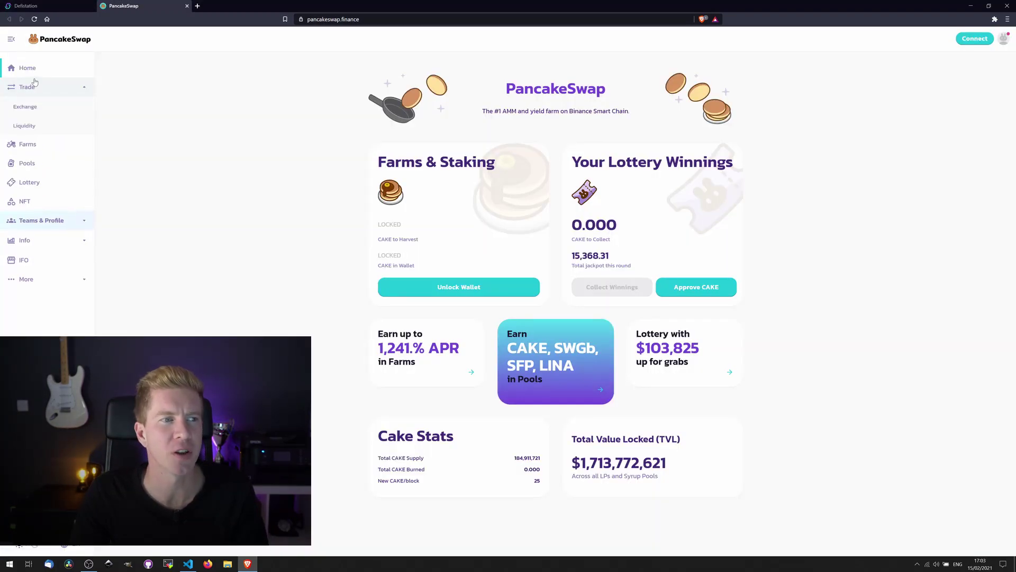
left_click(52, 108)
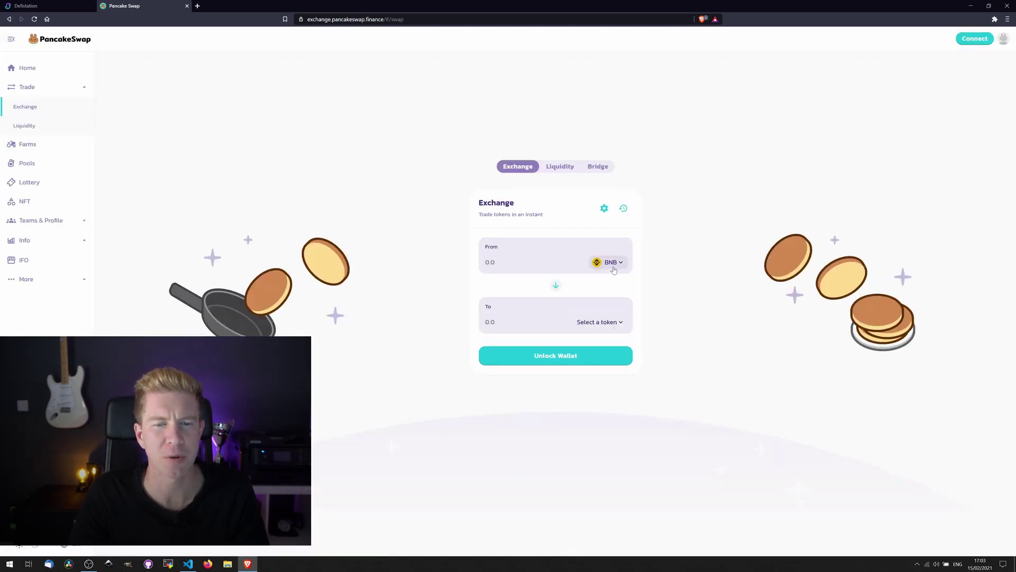
- Pick AUTO as the receive token, enter 0.08 BNB, and bring up the wallet options
left_click(597, 321)
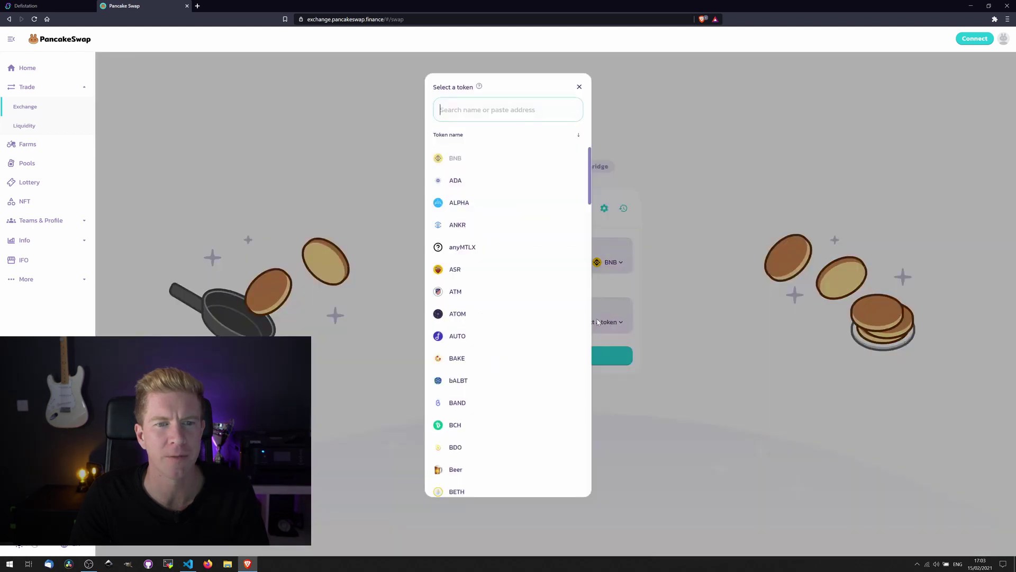
type("auto")
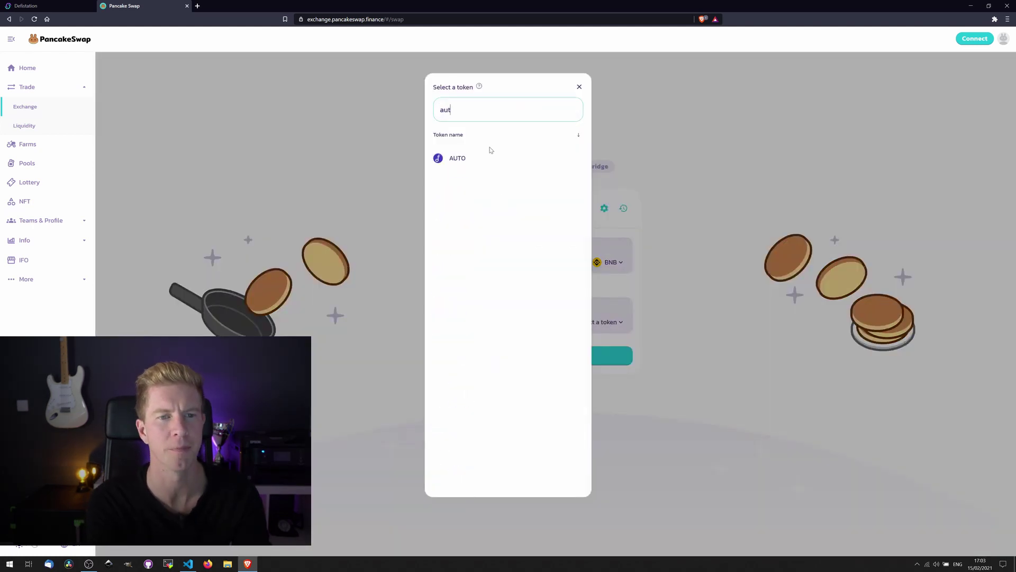
left_click(457, 158)
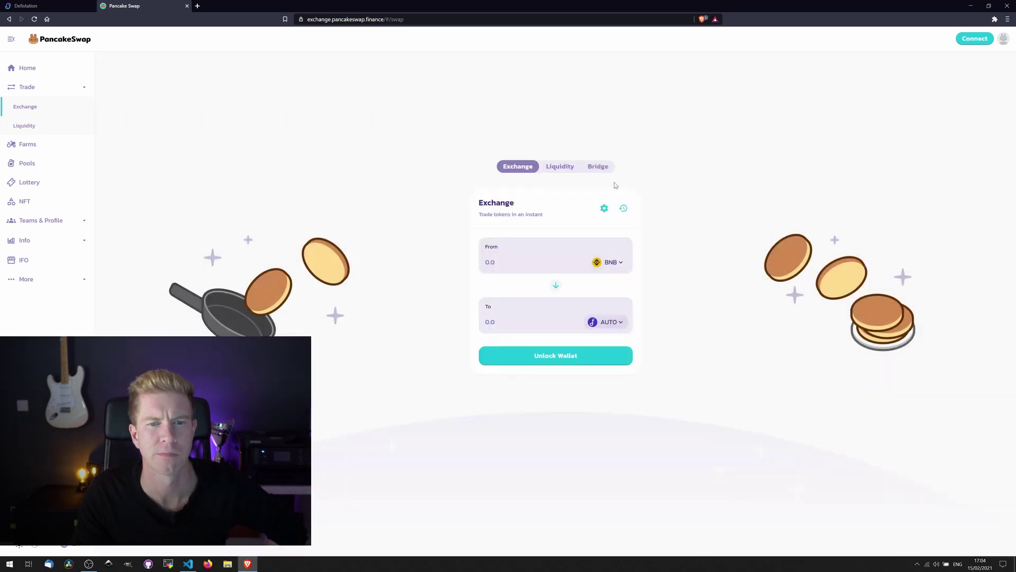
left_click(530, 262)
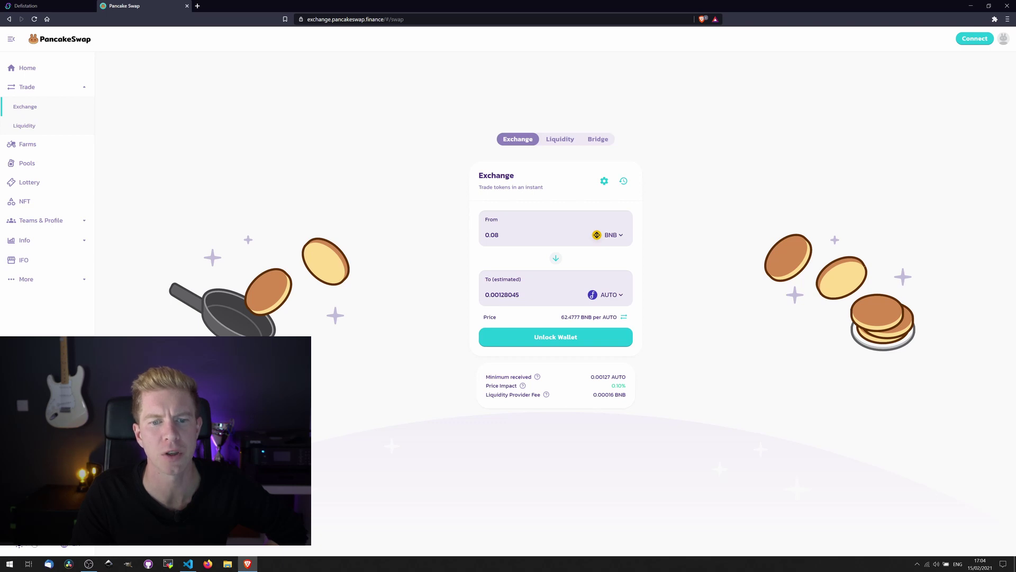
left_click(551, 338)
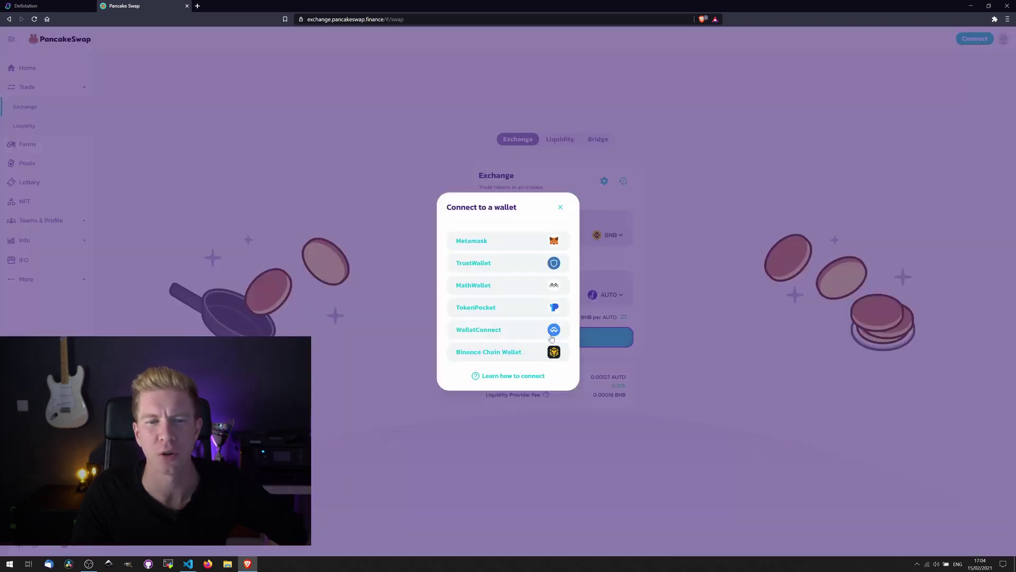
- Connect MetaMask's Account 1 to PancakeSwap
left_click(511, 243)
left_click(986, 225)
left_click(986, 225)
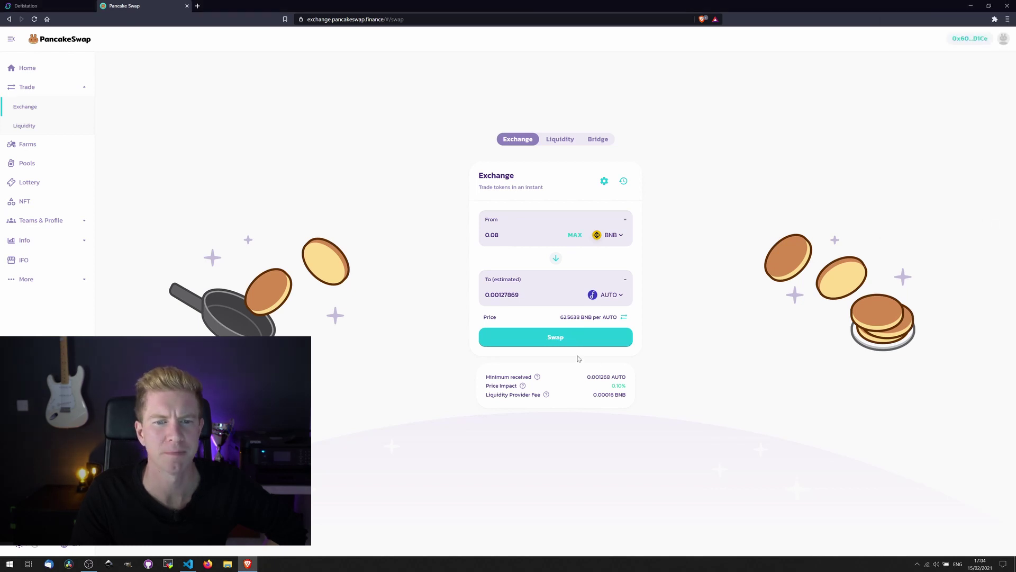
- Swap 0.08 BNB for AUTO, approve it in MetaMask, and check the wallet balance
left_click(548, 342)
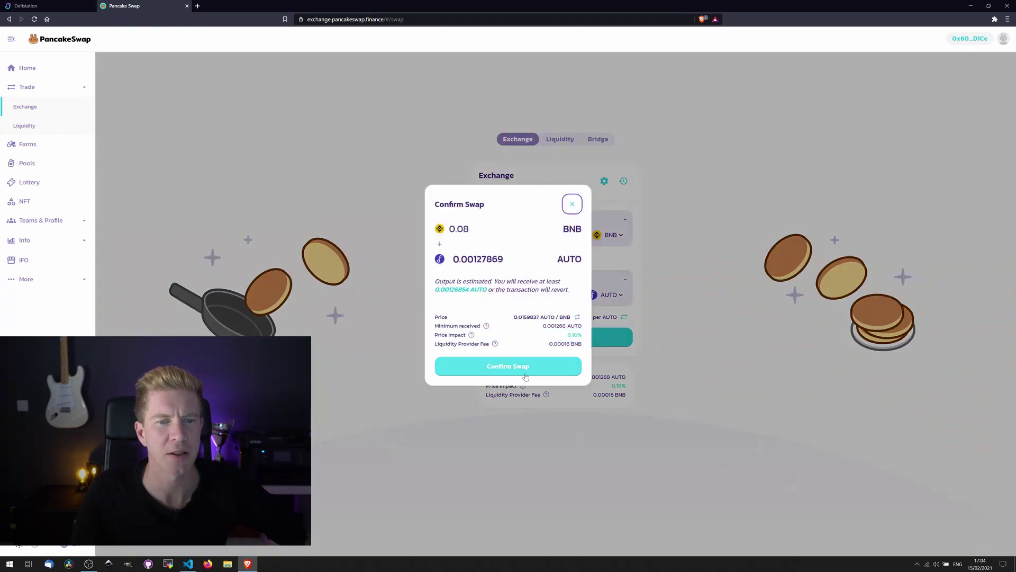
left_click(526, 377)
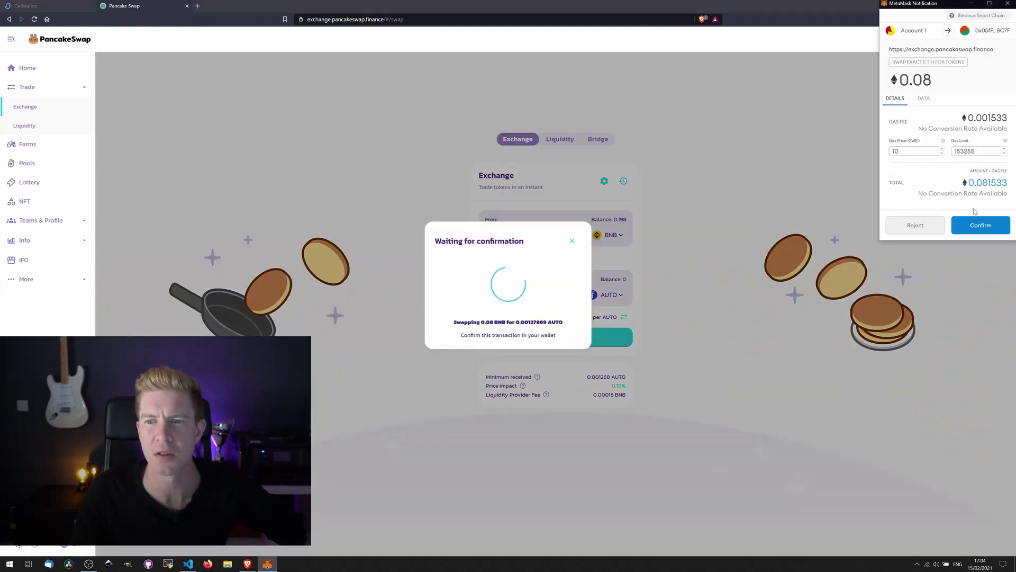
left_click(980, 225)
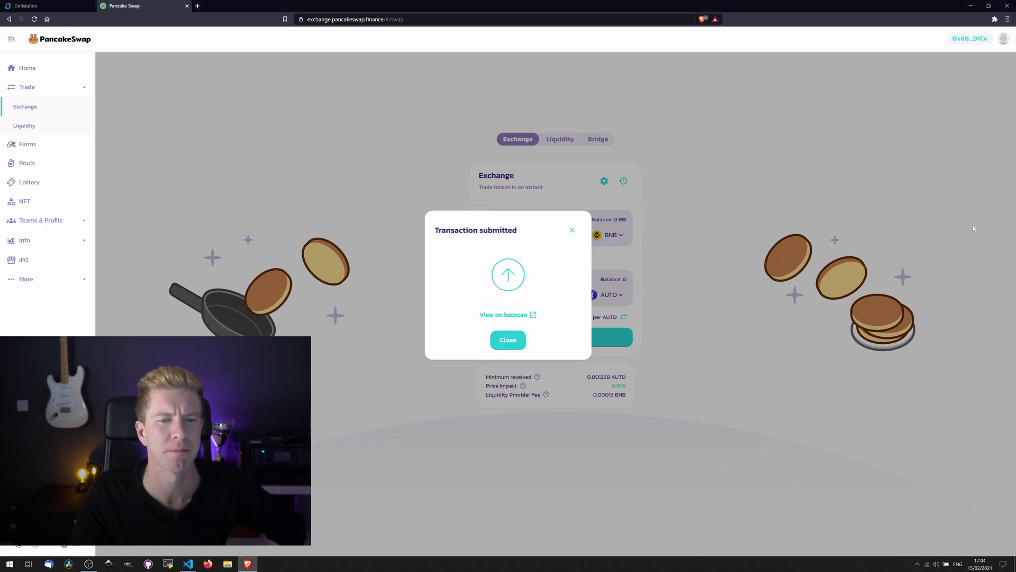
left_click(512, 346)
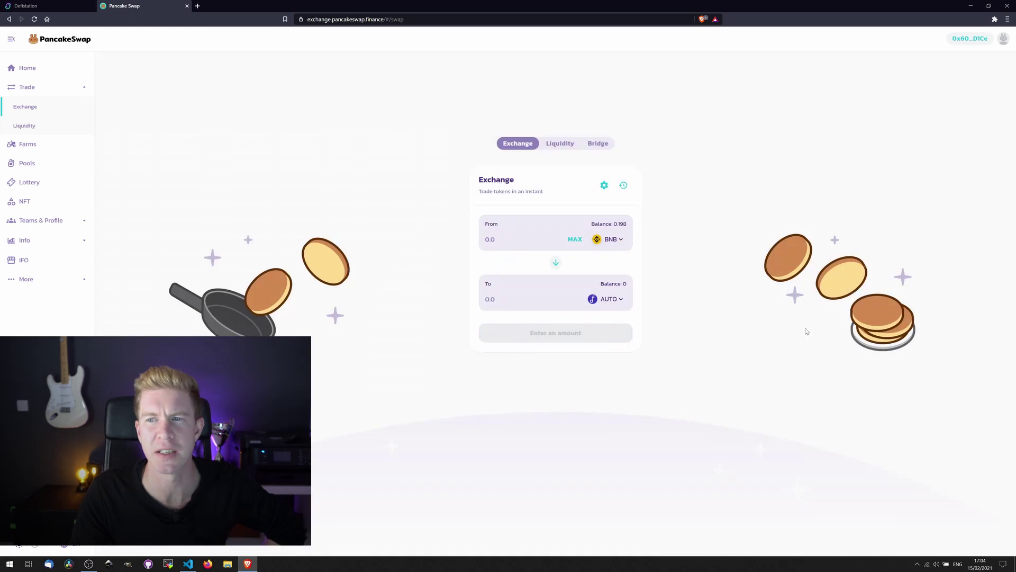
left_click(982, 19)
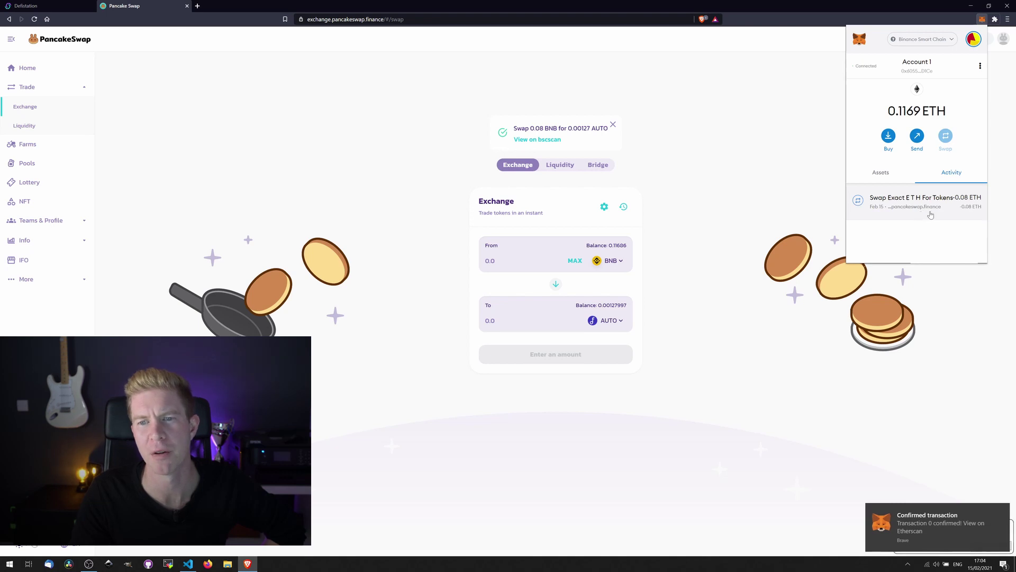
left_click(721, 88)
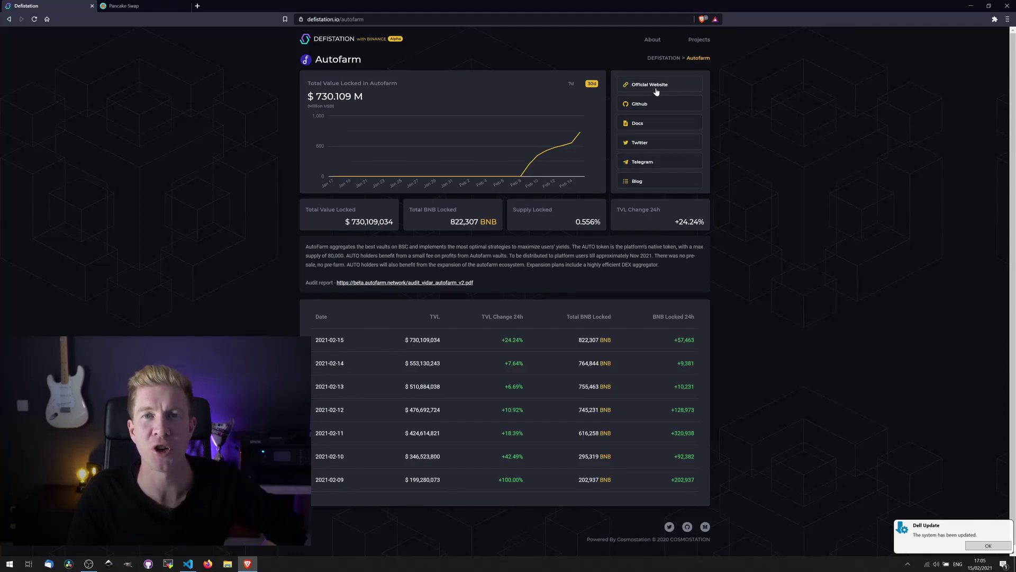
- Review Autofarm's vaults, including WBNB-AUTO LP at 554.9% APY, then return to PancakeSwap
left_click(656, 88)
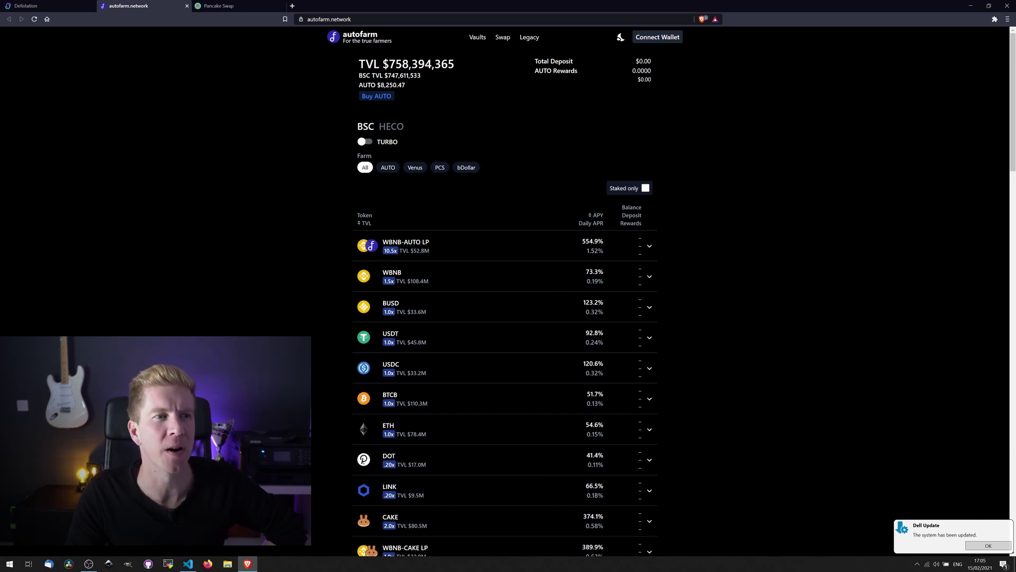
left_click(251, 6)
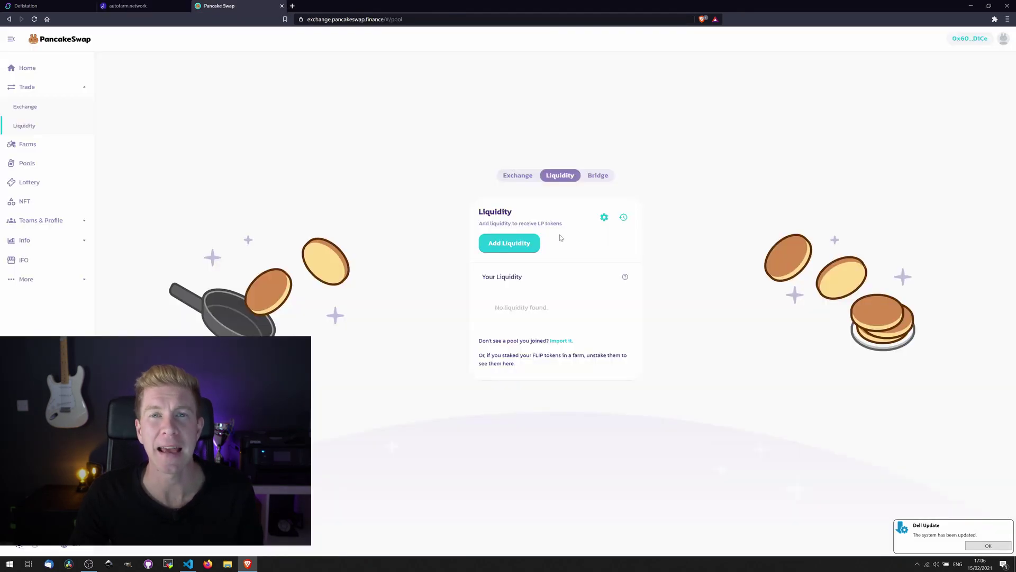
- Wrap 0.09 BNB into WBNB on the Exchange page and confirm it in MetaMask
left_click(517, 177)
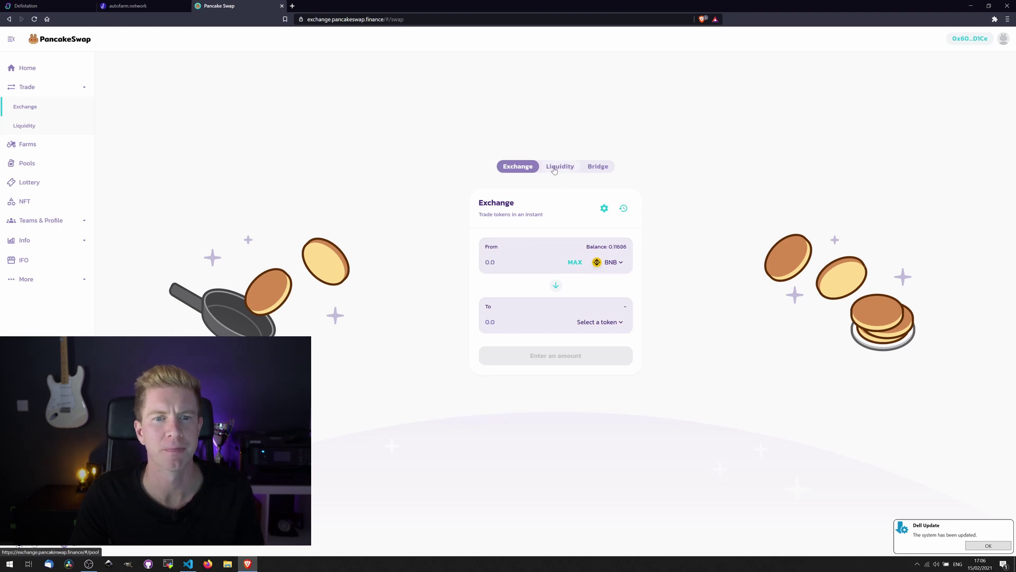
left_click(542, 260)
type("0.1")
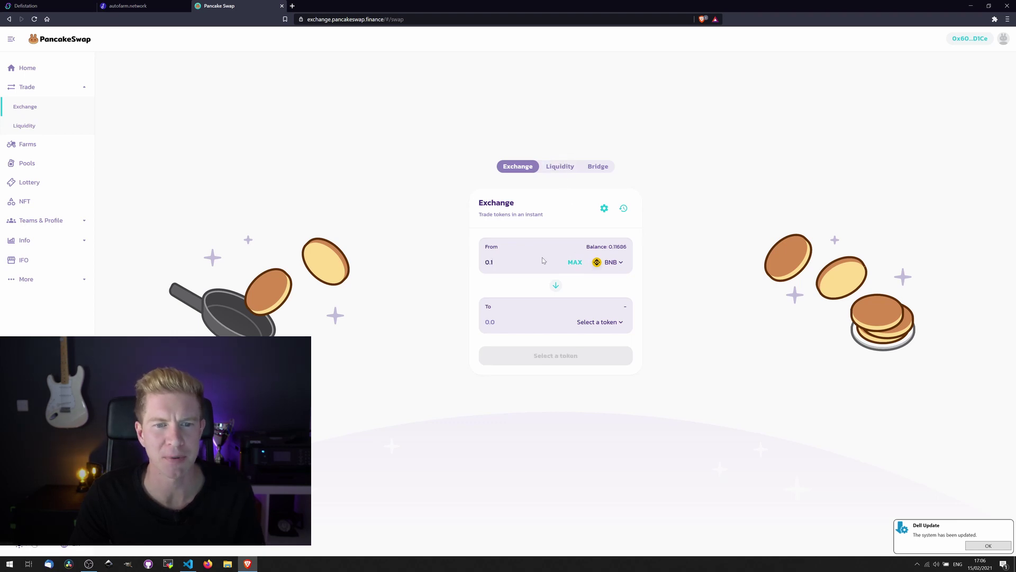
key("BackSpace")
type("09")
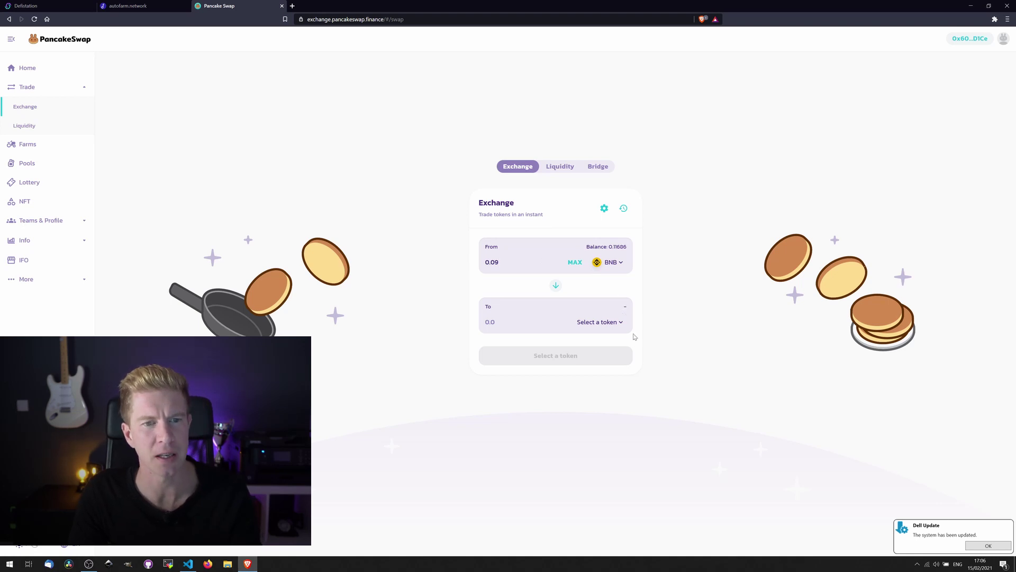
left_click(603, 327)
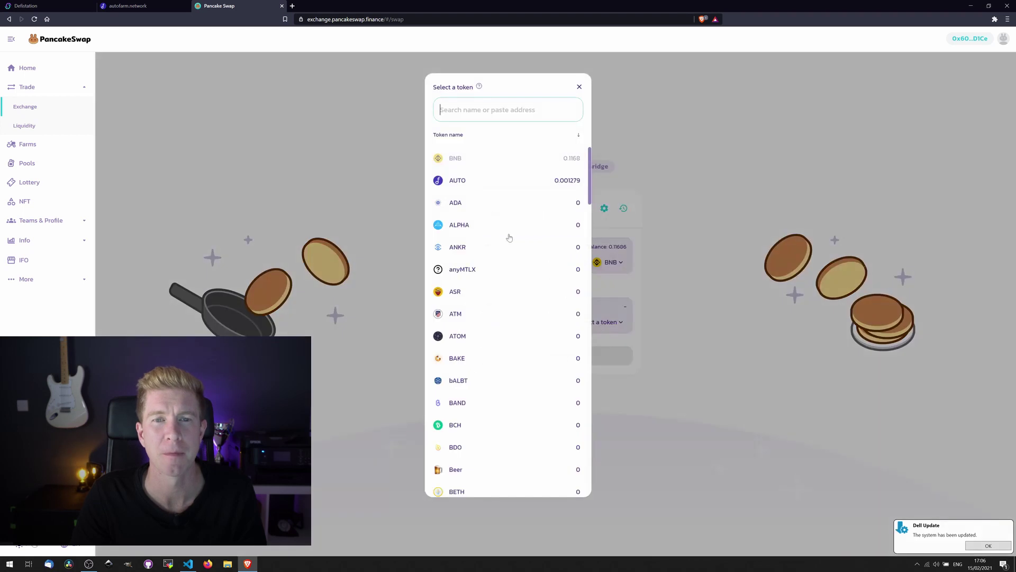
type("wbnb")
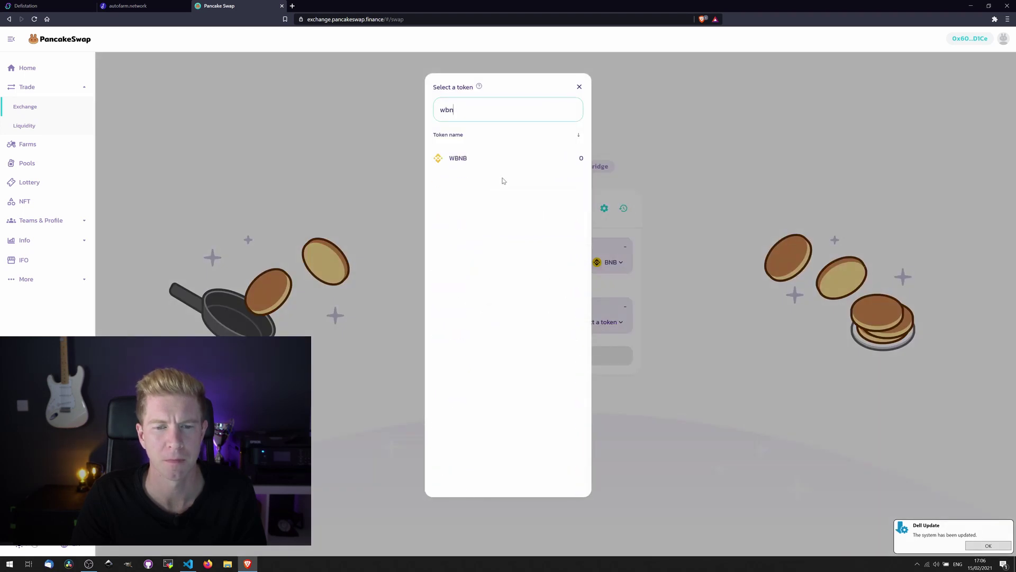
left_click(458, 169)
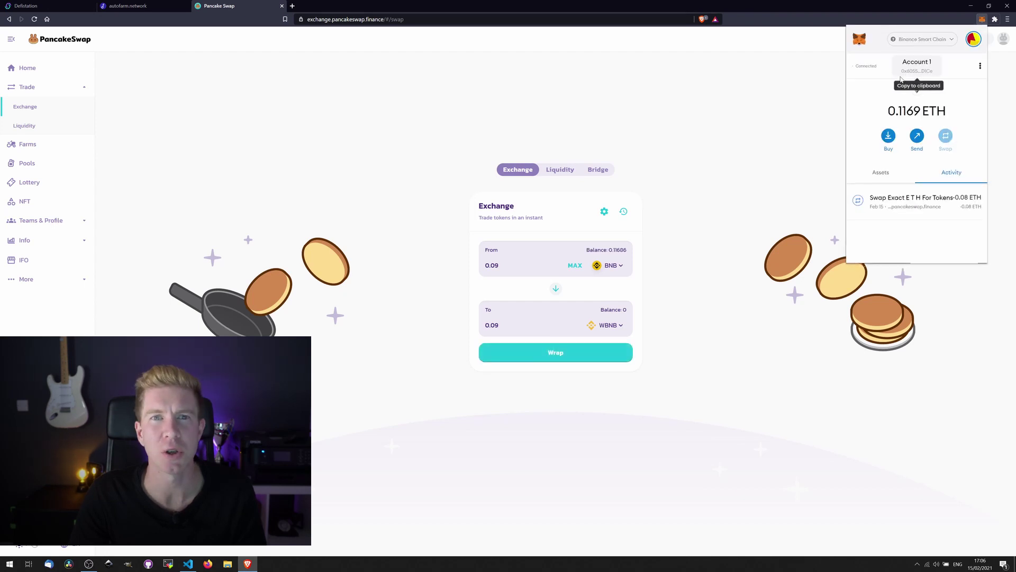
left_click(544, 359)
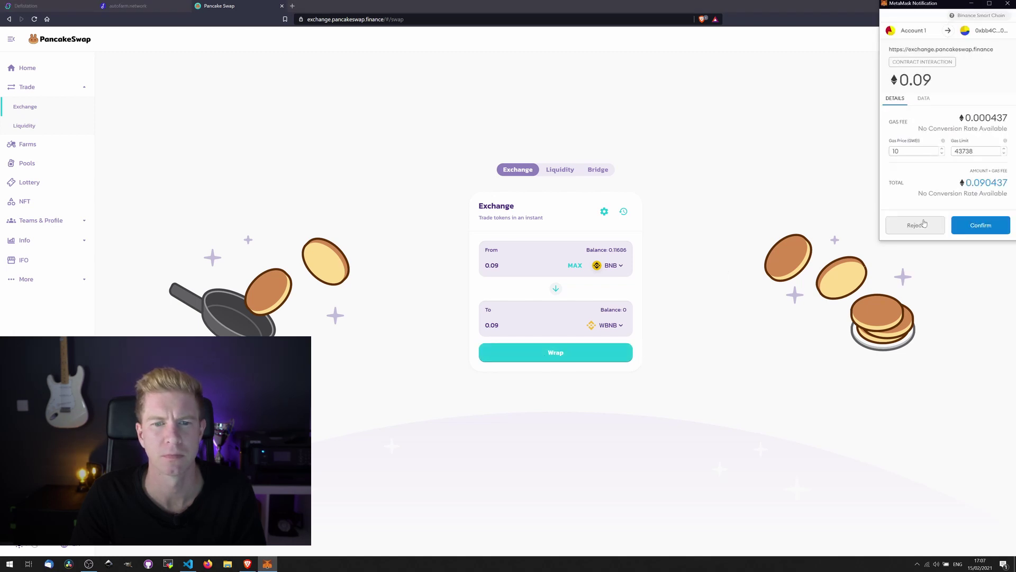
left_click(979, 231)
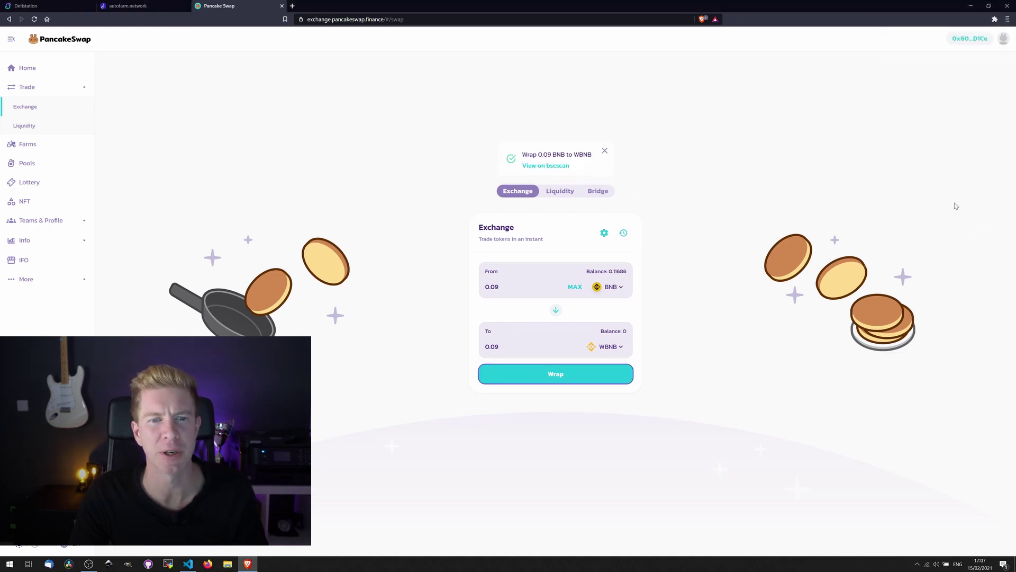
- Set up Add Liquidity with WBNB and AUTO, filling the maximum amounts: about 0.0798 WBNB and 0.00128 AUTO
left_click(570, 197)
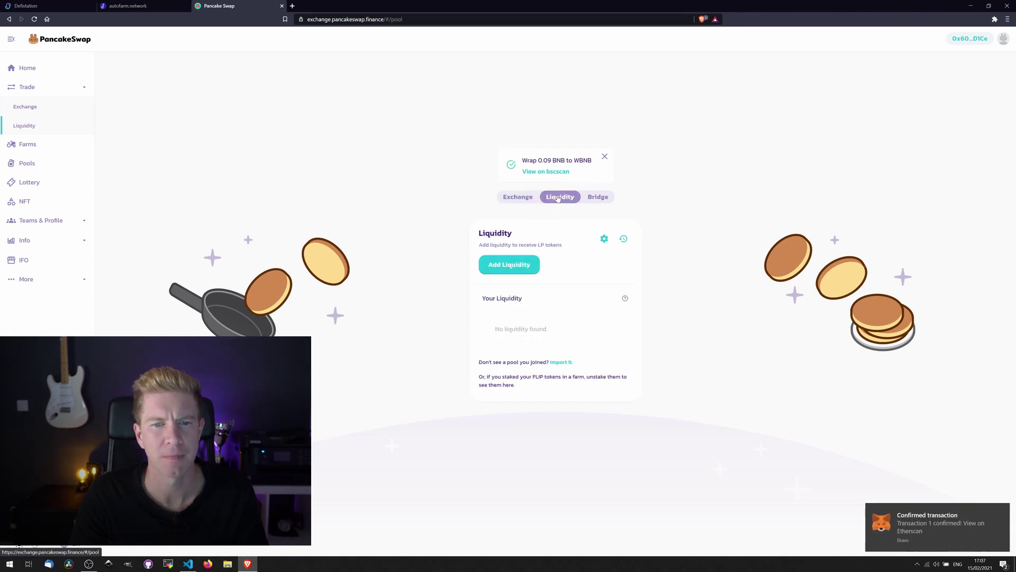
left_click(524, 265)
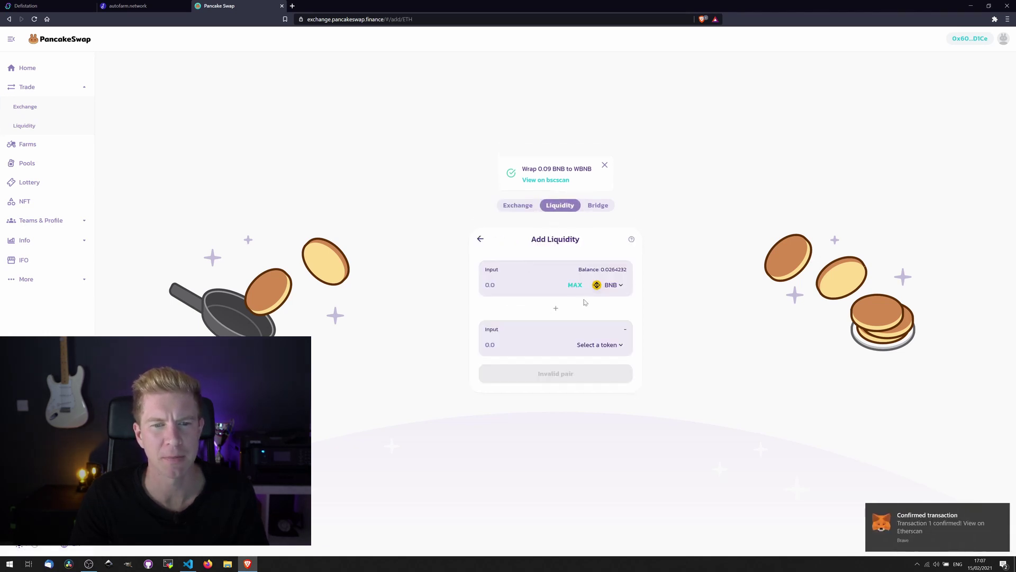
left_click(575, 285)
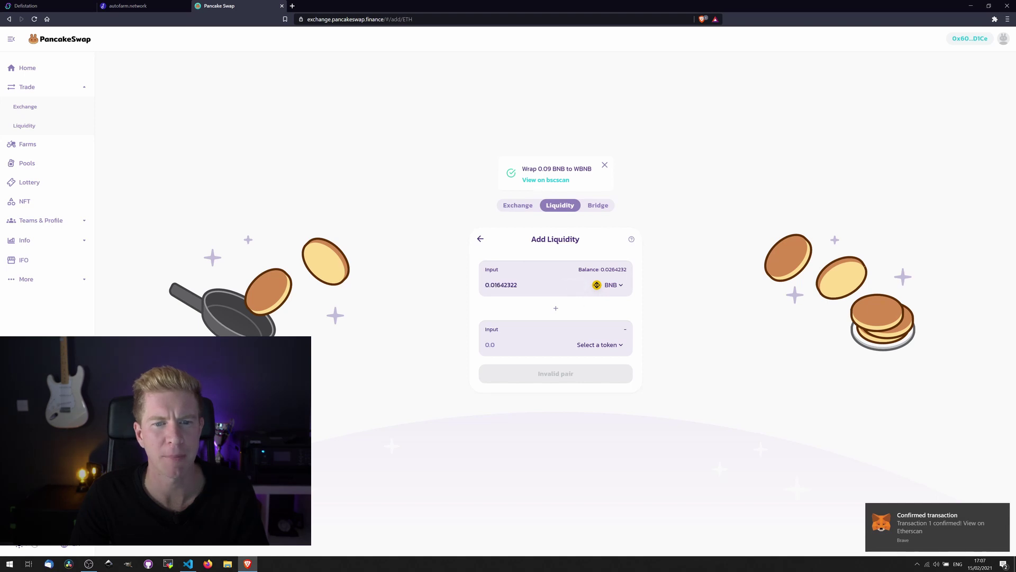
left_click(611, 286)
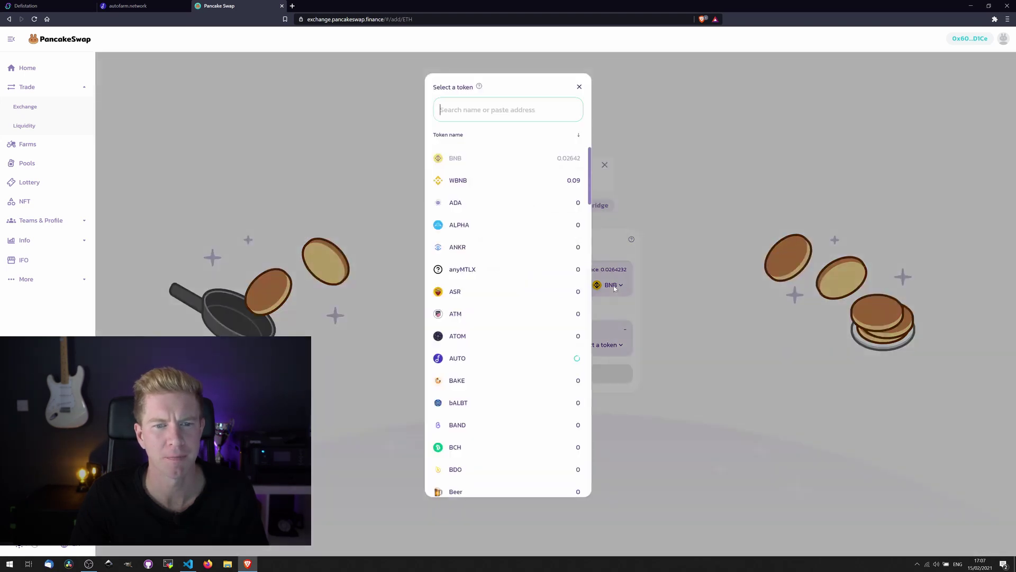
left_click(484, 184)
left_click(577, 285)
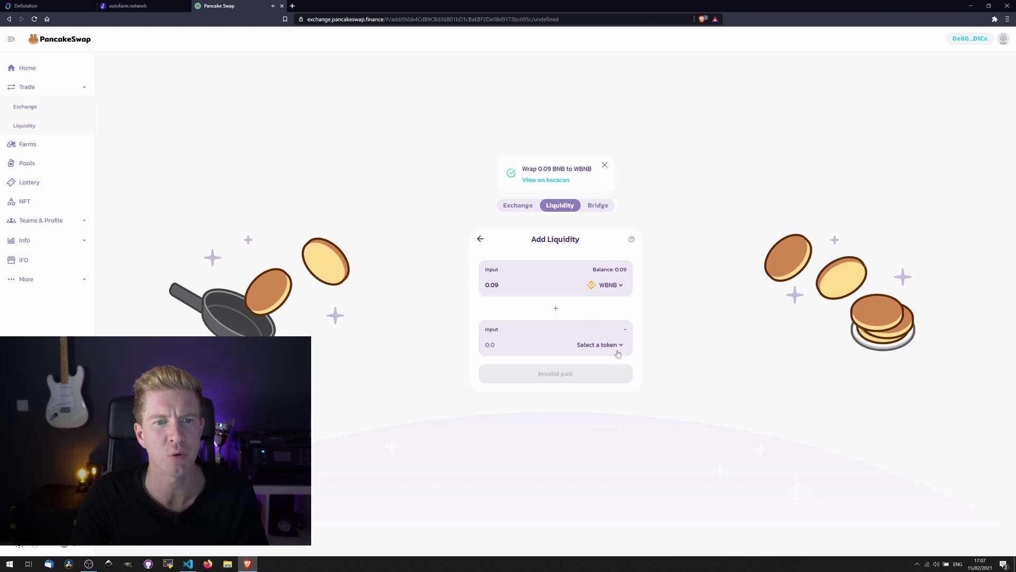
left_click(613, 328)
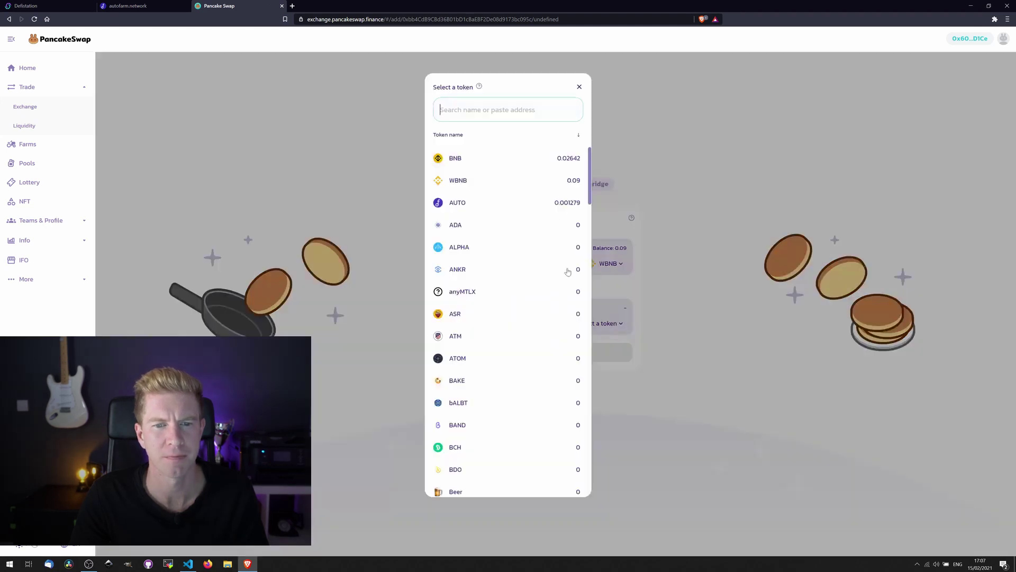
left_click(471, 203)
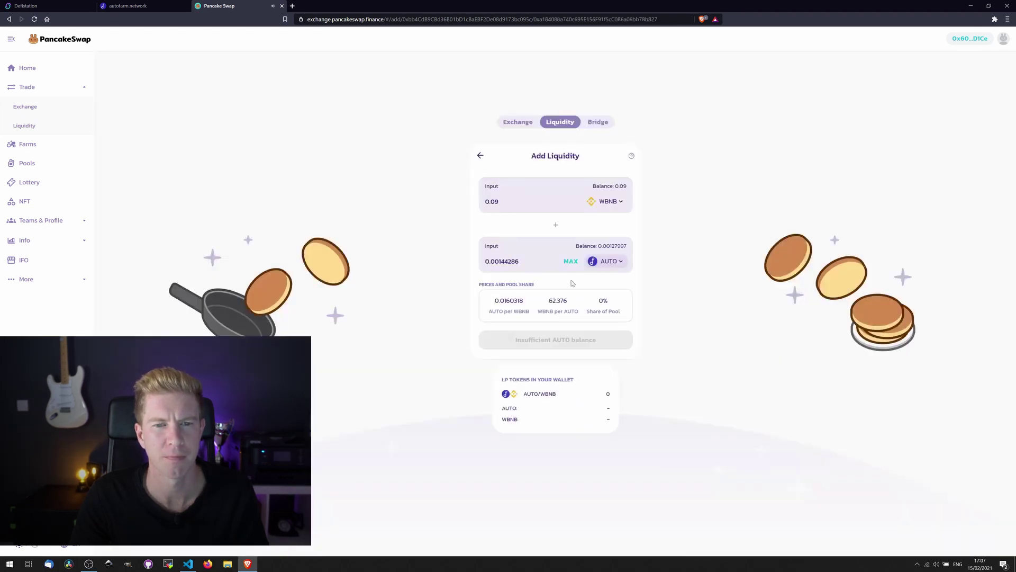
left_click(570, 261)
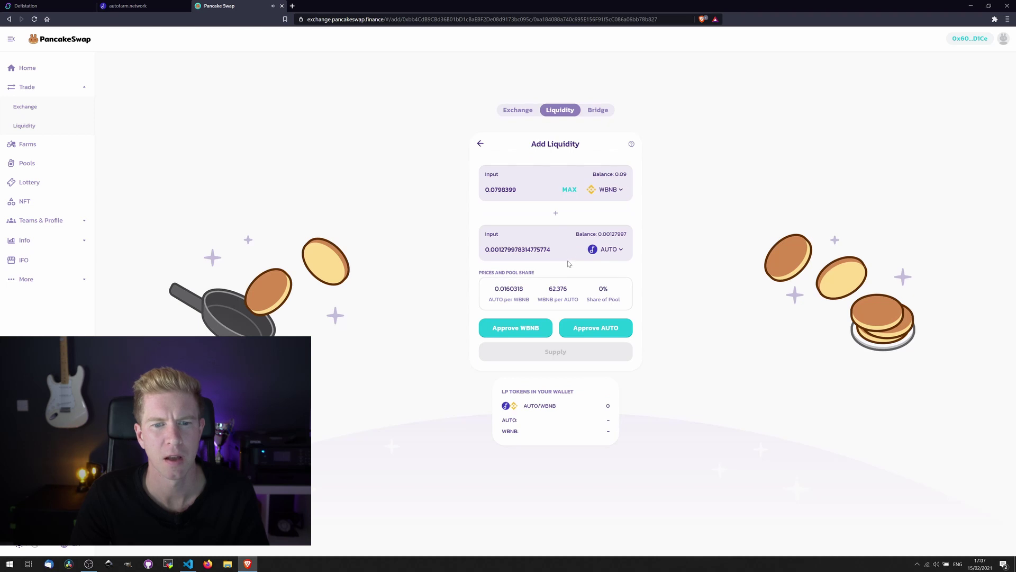
- Approve PancakeSwap to spend WBNB and confirm the approval in MetaMask
left_click(542, 336)
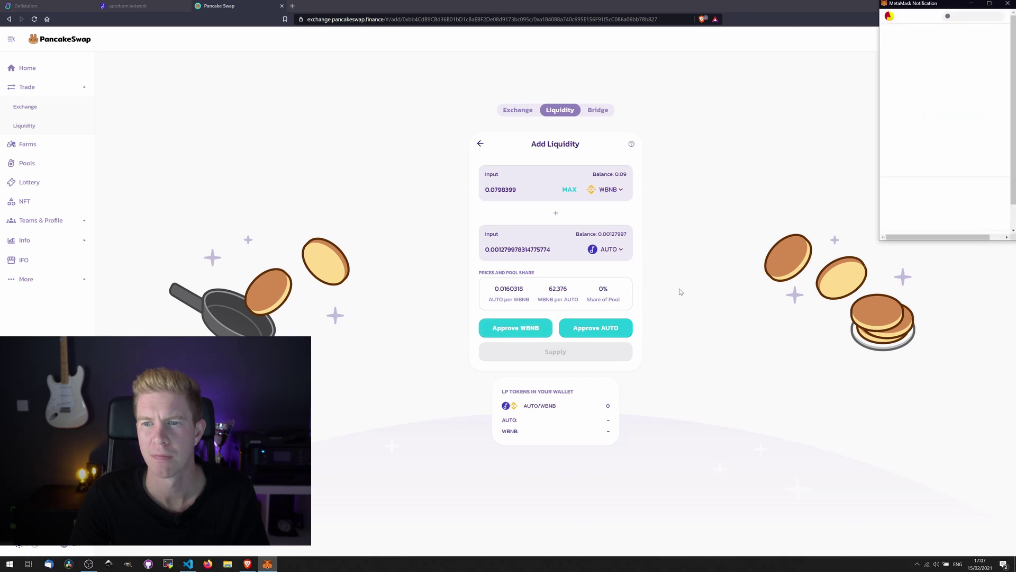
scroll(959, 195, "down", 2)
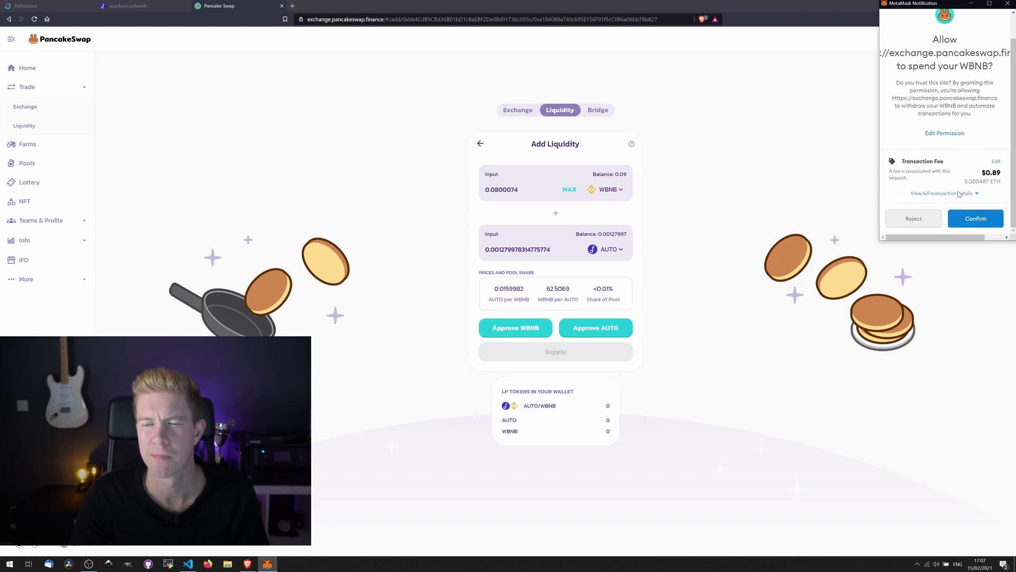
left_click(968, 223)
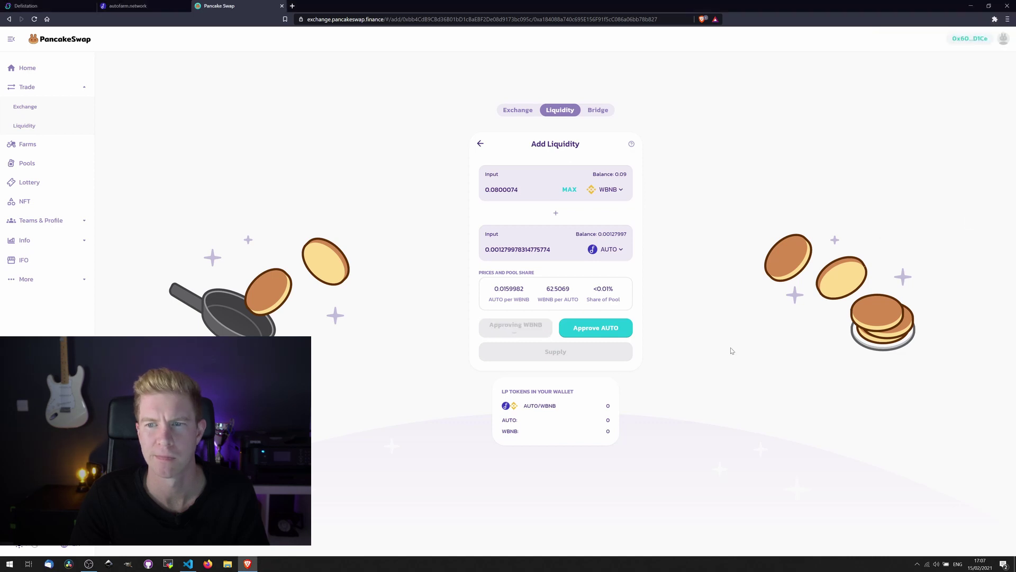
- Approve PancakeSwap to spend AUTO and confirm the approval in MetaMask
left_click(611, 333)
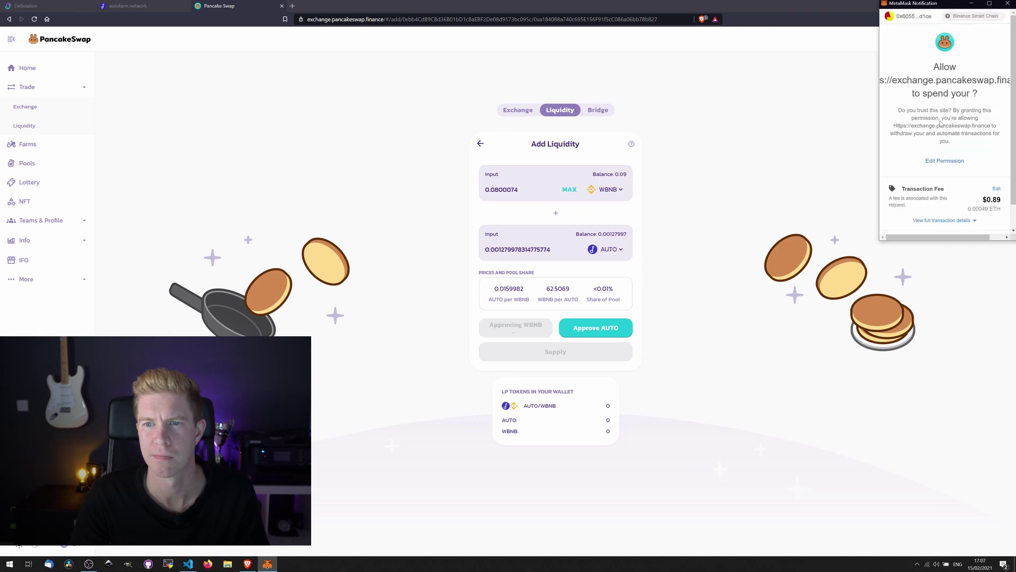
scroll(975, 217, "down", 1)
left_click(975, 217)
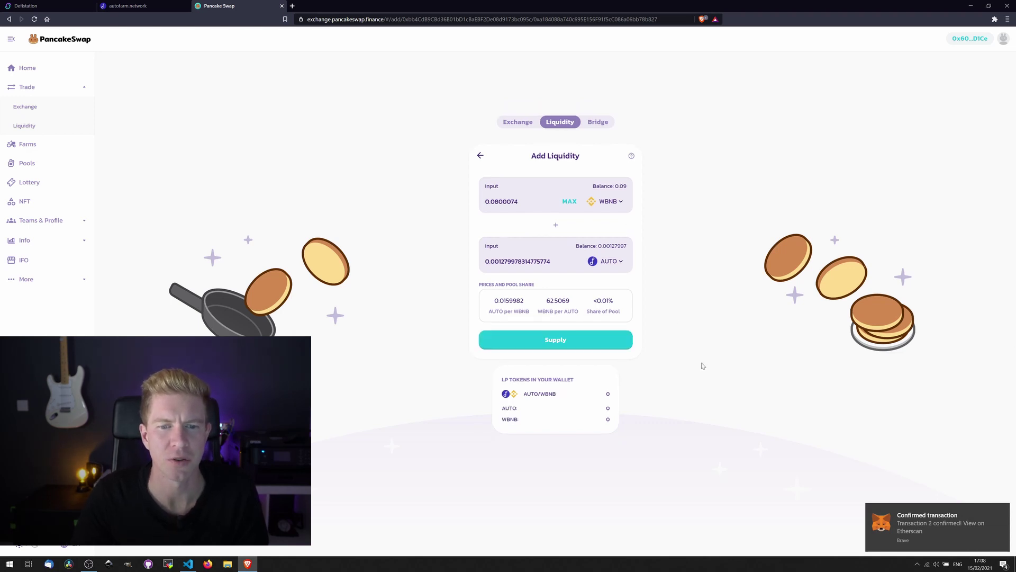
- Supply 0.08 WBNB and 0.00128 AUTO to the pool, confirming in MetaMask, for 0.009916 LP tokens
left_click(534, 340)
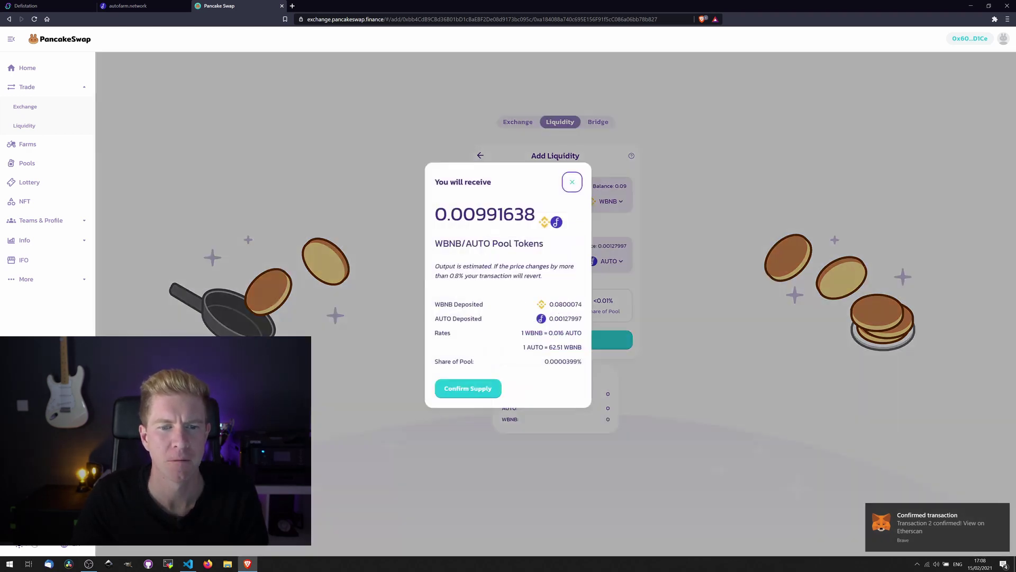
left_click(475, 390)
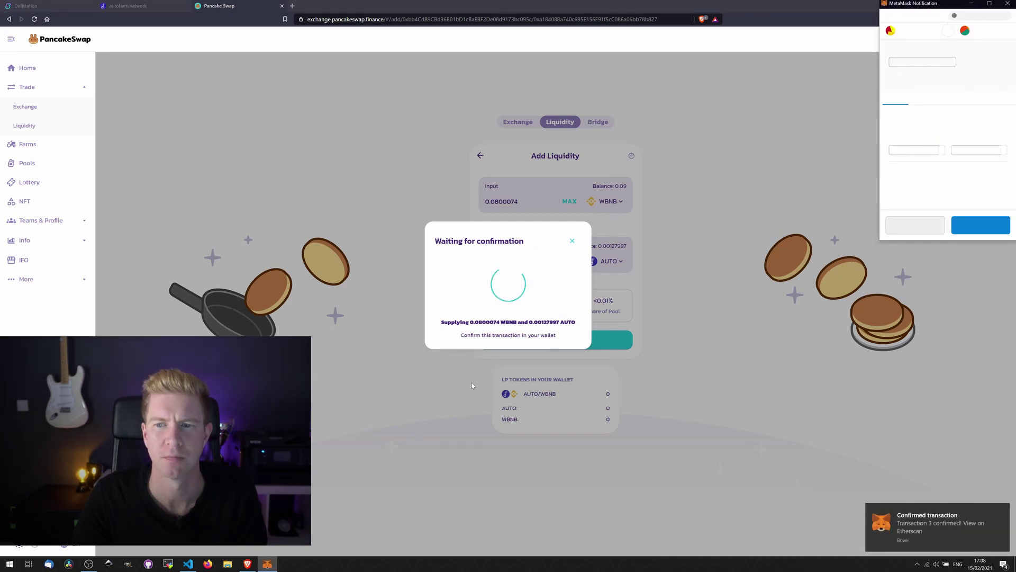
left_click(981, 225)
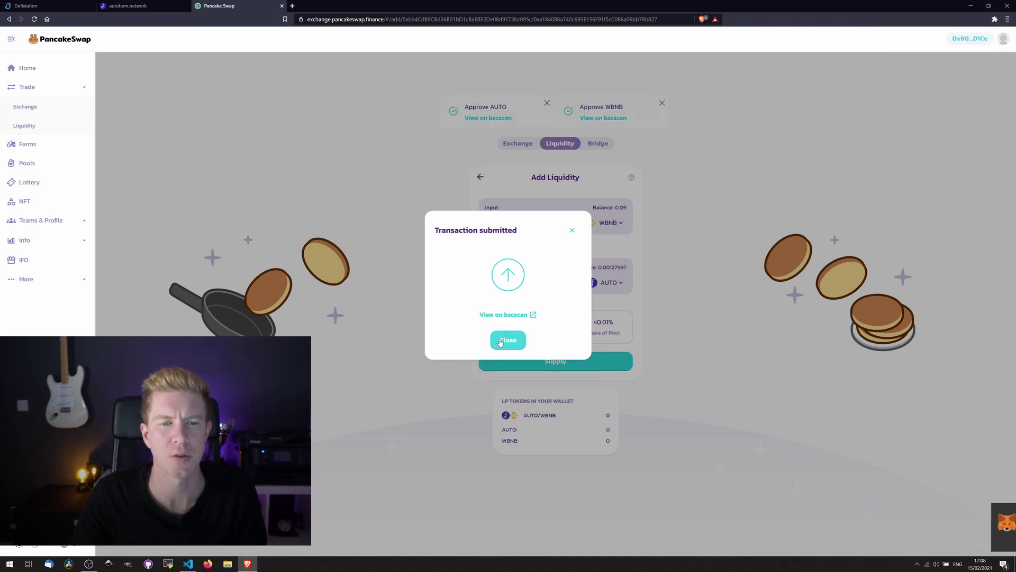
left_click(503, 341)
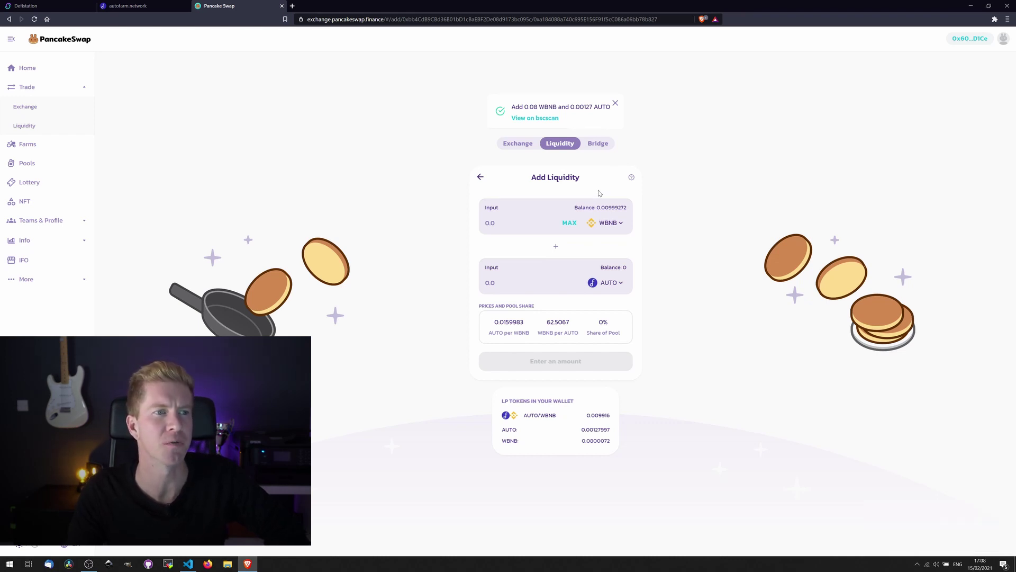
- On autofarm.network, expand the WBNB-AUTO LP vault and connect the MetaMask wallet
left_click(127, 6)
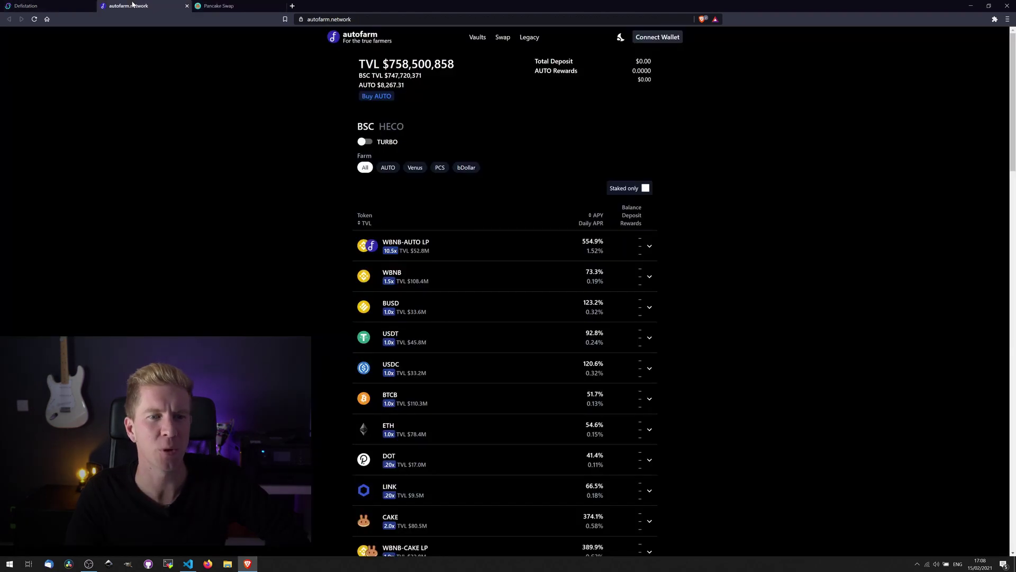
left_click(427, 250)
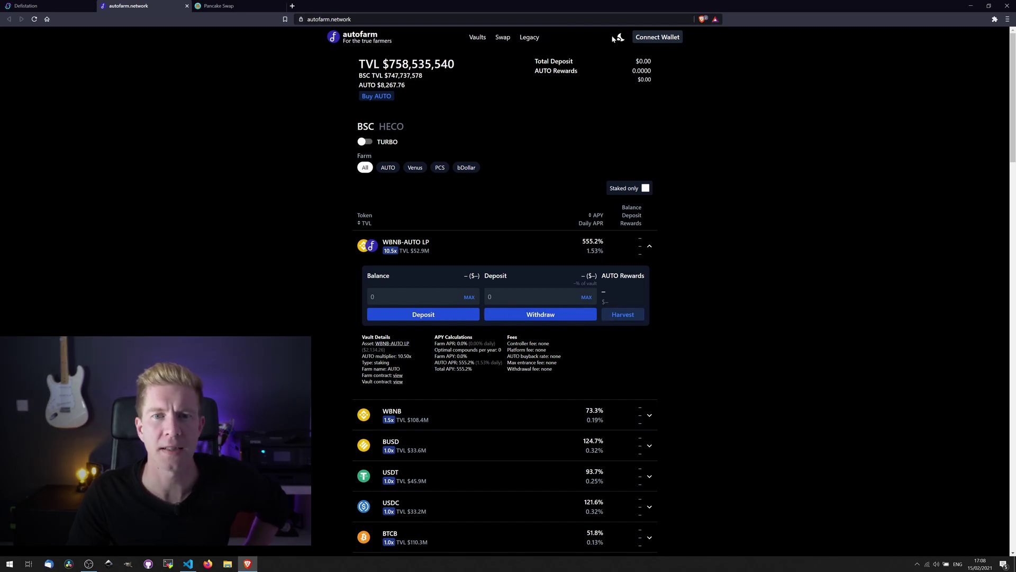
left_click(659, 38)
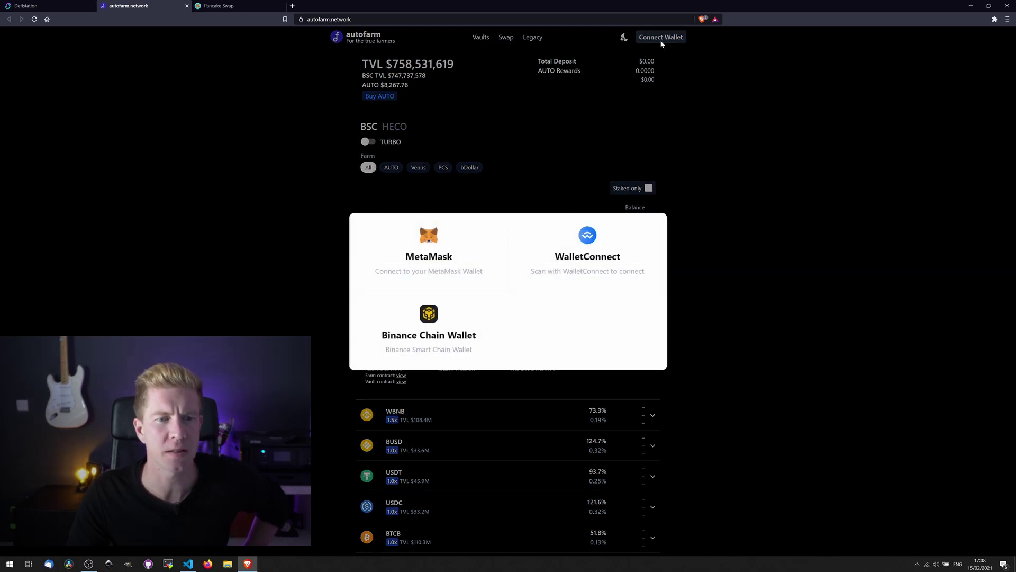
left_click(435, 240)
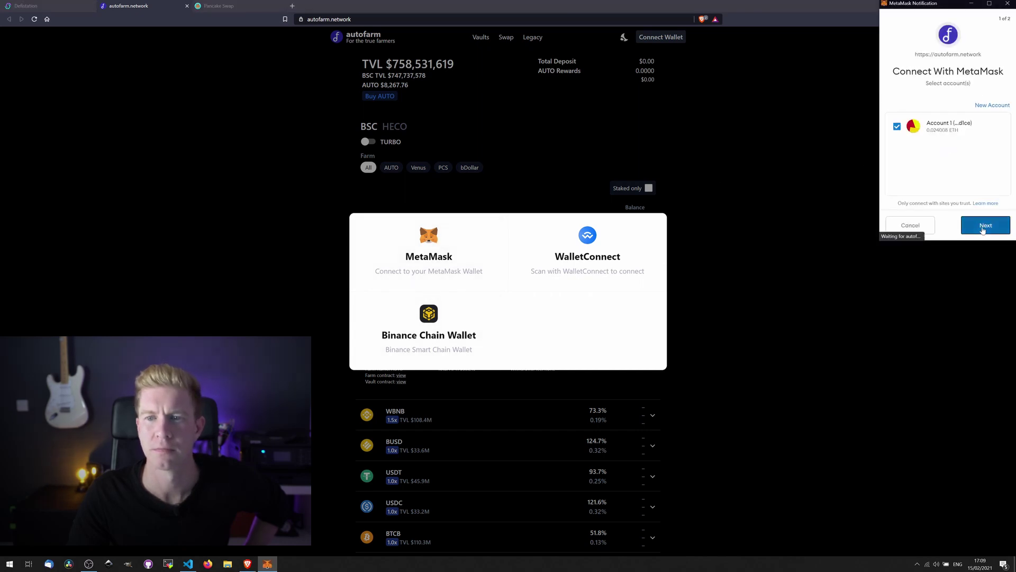
left_click(983, 229)
left_click(984, 226)
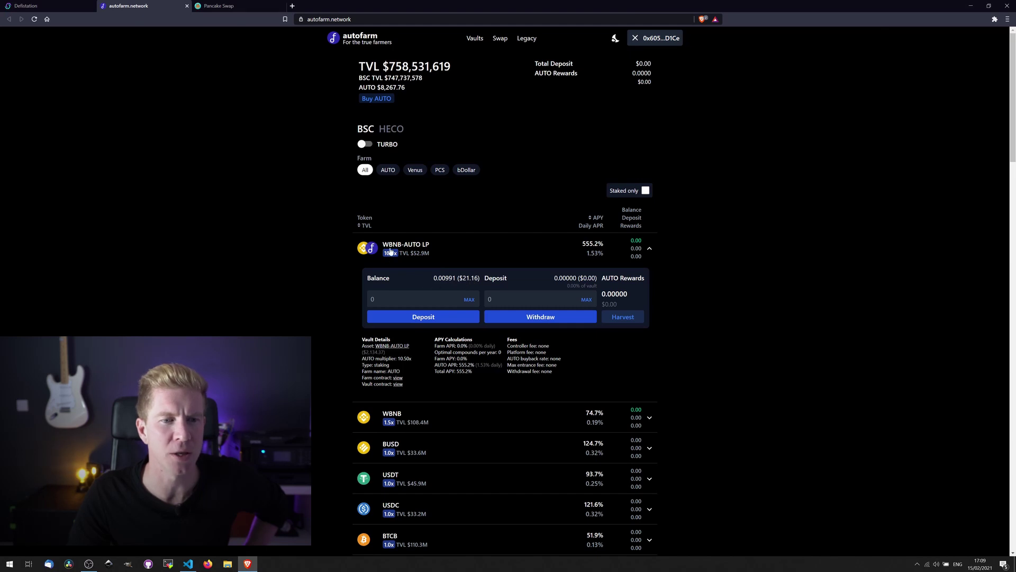
- Deposit the full 0.00991 ($21.16) LP balance into the vault, approving and confirming in MetaMask
left_click(425, 317)
left_click(469, 299)
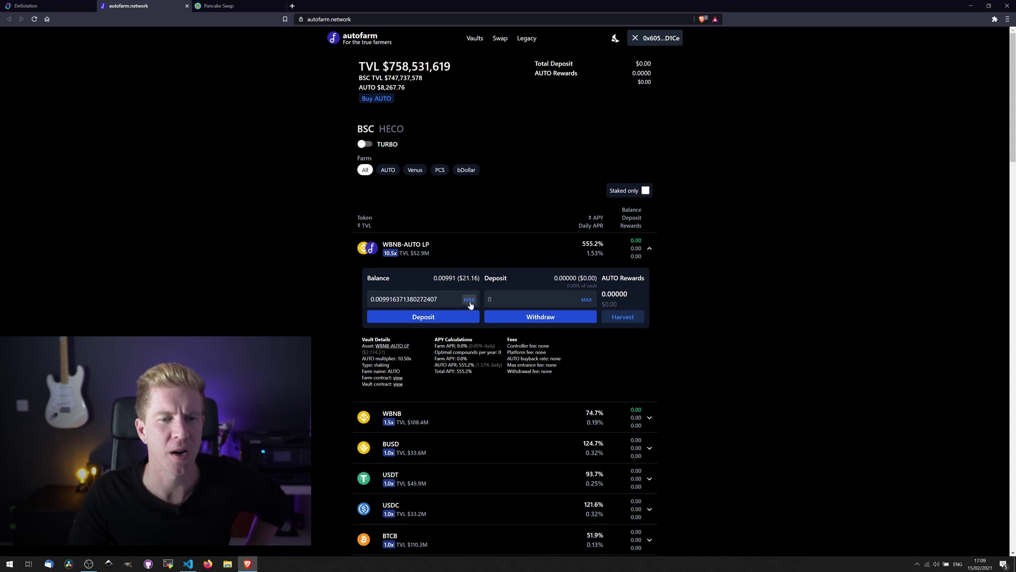
left_click(441, 321)
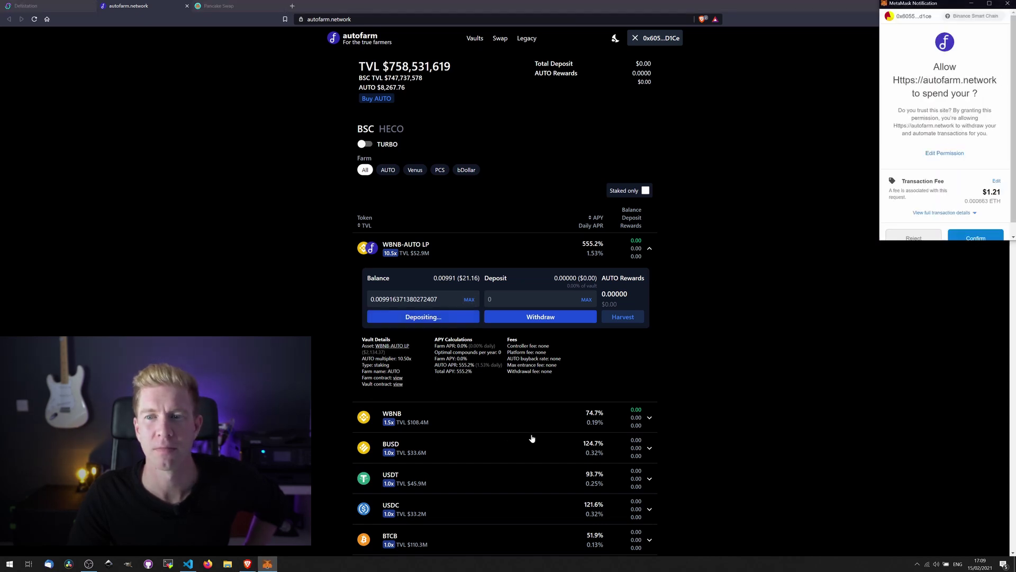
scroll(945, 132, "down", 1)
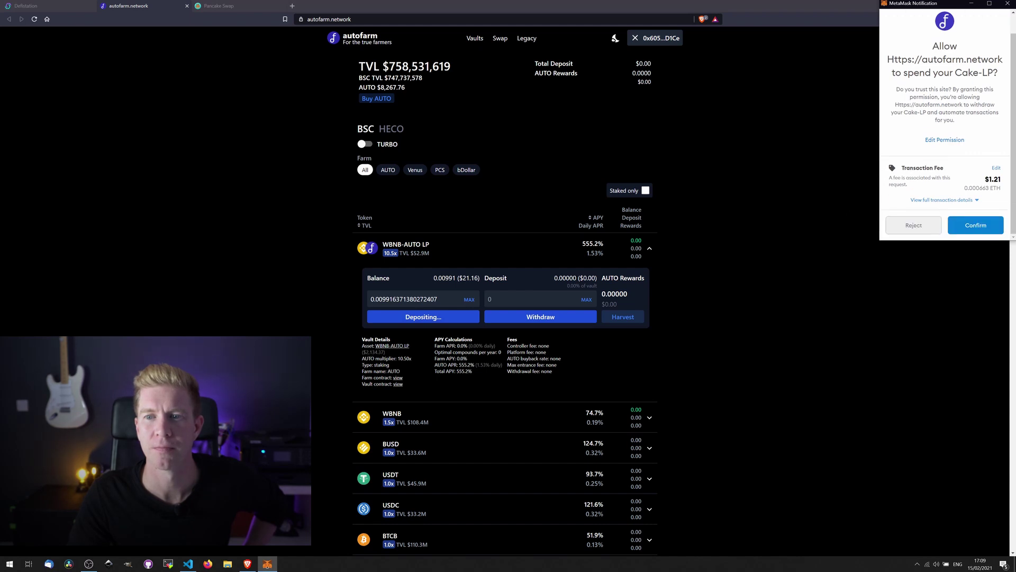
left_click(977, 229)
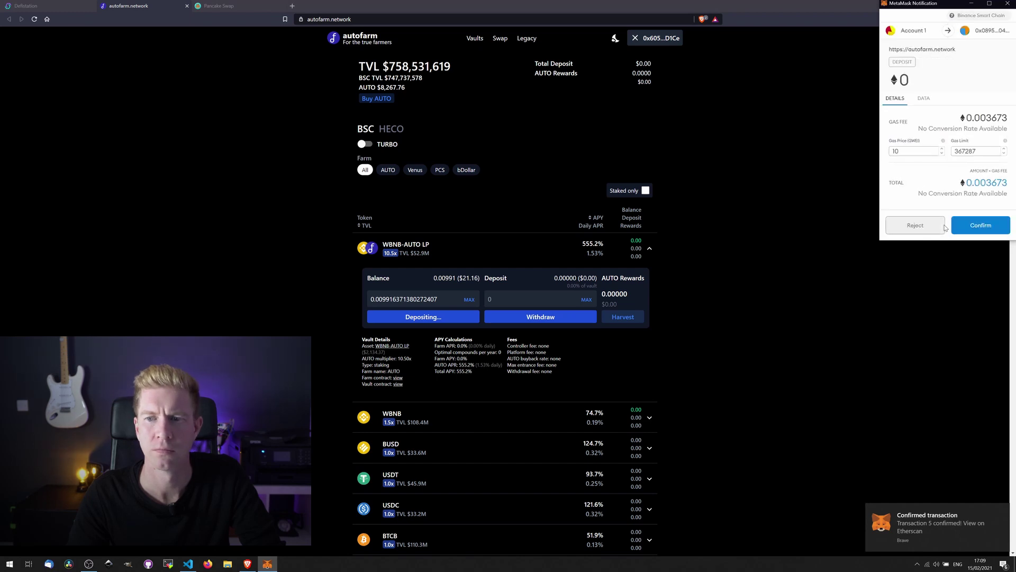
left_click(983, 226)
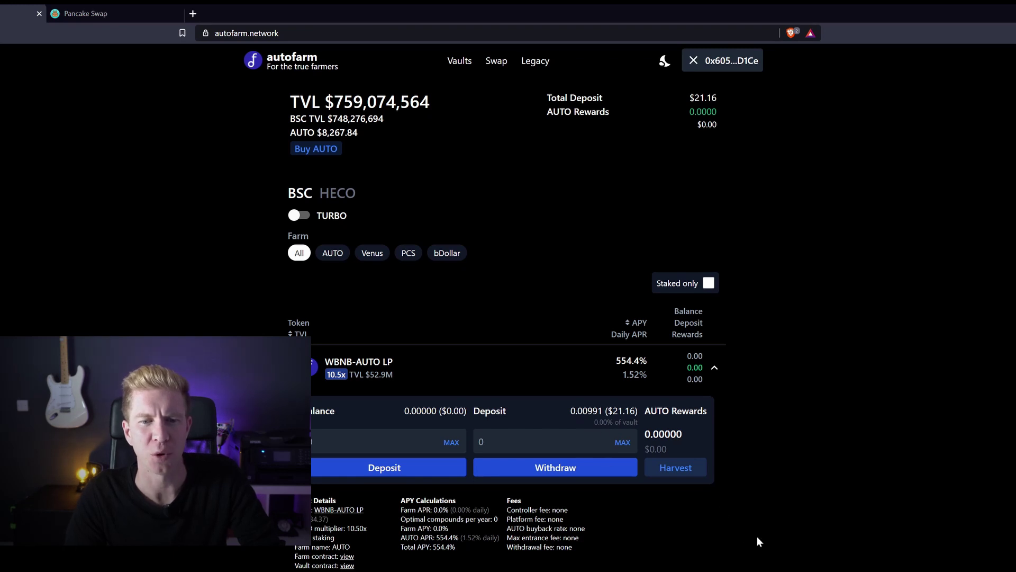
- Verify the $21.16 vault deposit and highlight the TVL ($759,313,048) and AUTO price ($8,287.37)
left_click(623, 443)
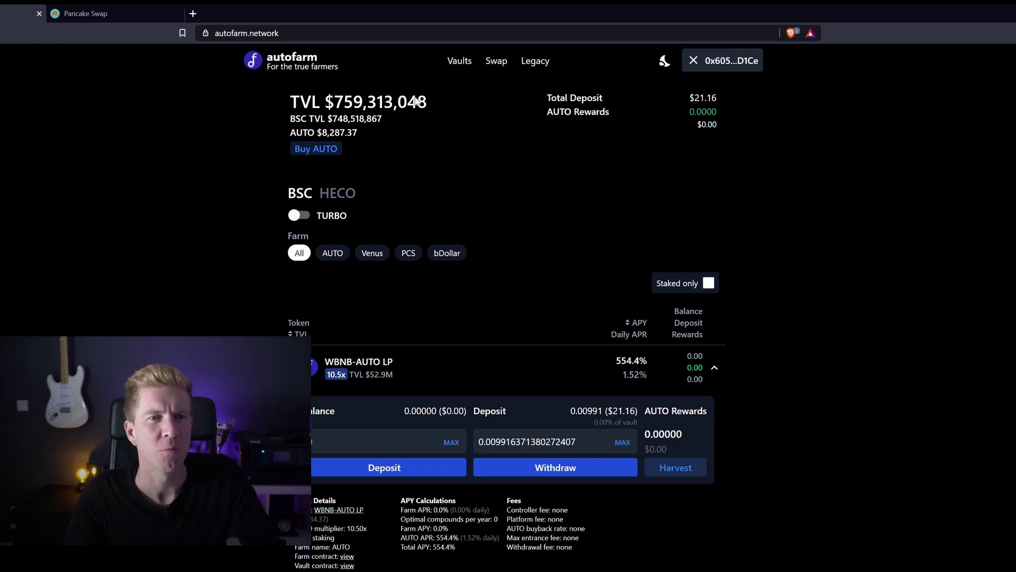
left_click_drag(334, 101, 428, 101)
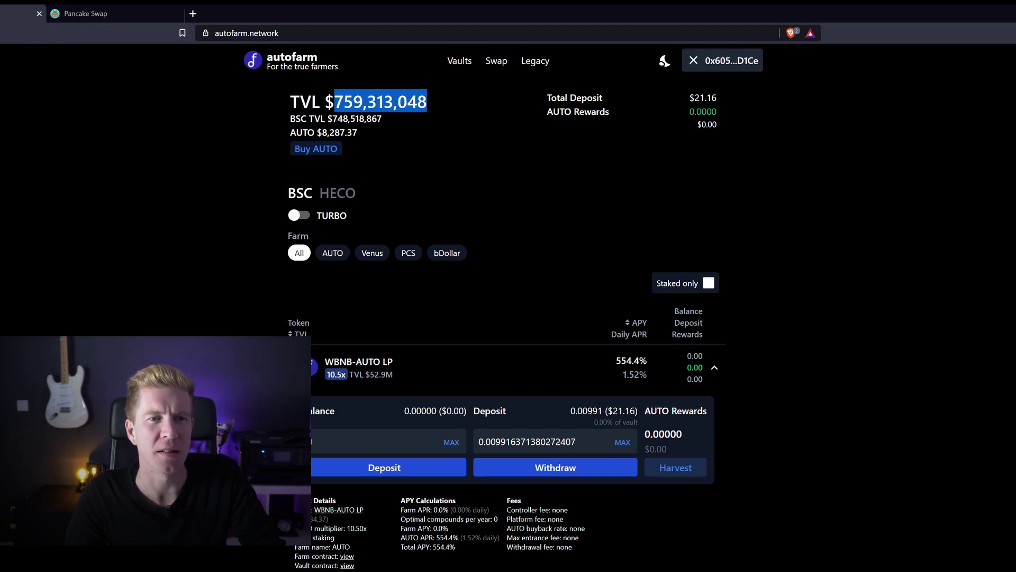
left_click_drag(321, 132, 388, 131)
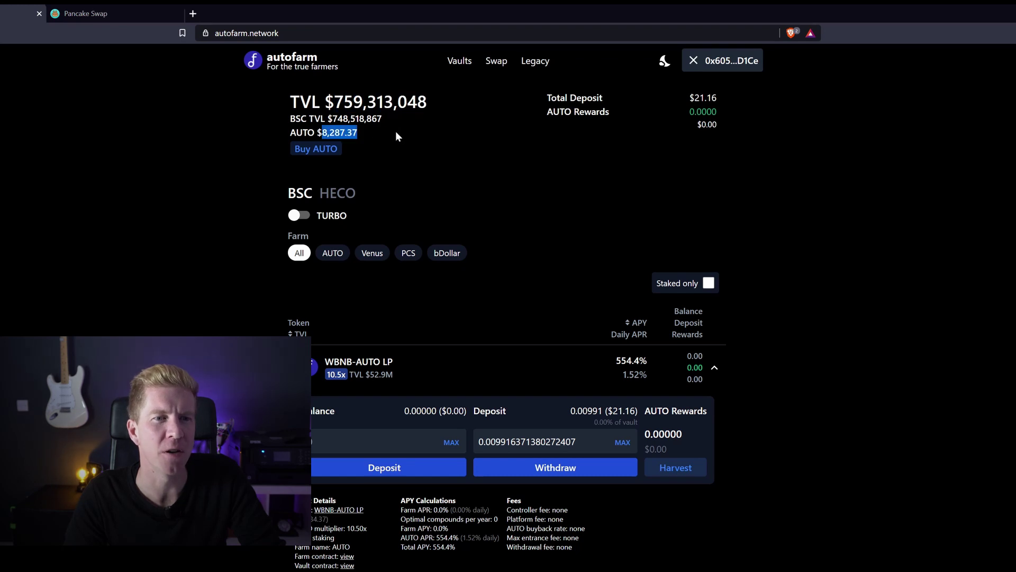